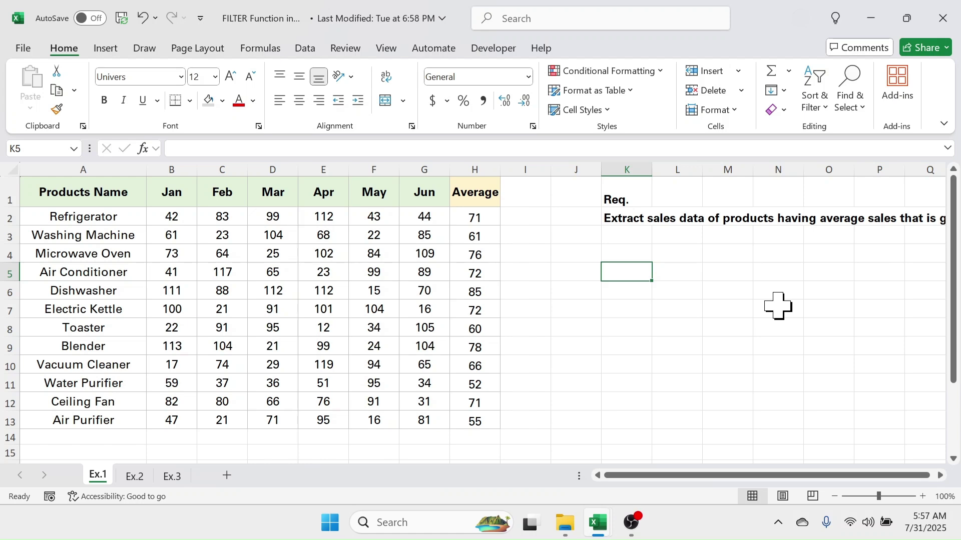
# Step: Look over the Ex.2 and Ex.3 sheets, then select product names A2:A12 on Ex.1
pyautogui.click(140, 477)
pyautogui.click(174, 476)
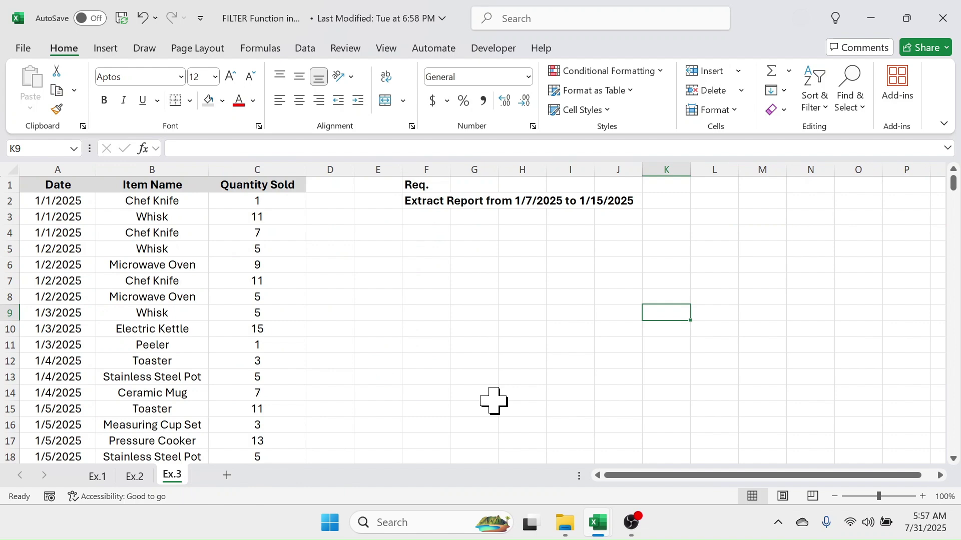
pyautogui.click(100, 477)
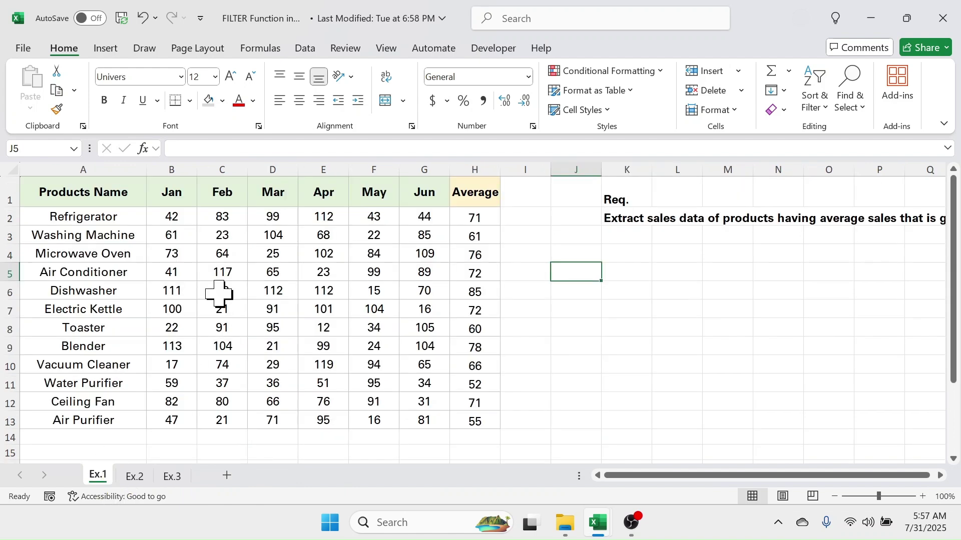
pyautogui.moveTo(100, 217); pyautogui.dragTo(105, 408)
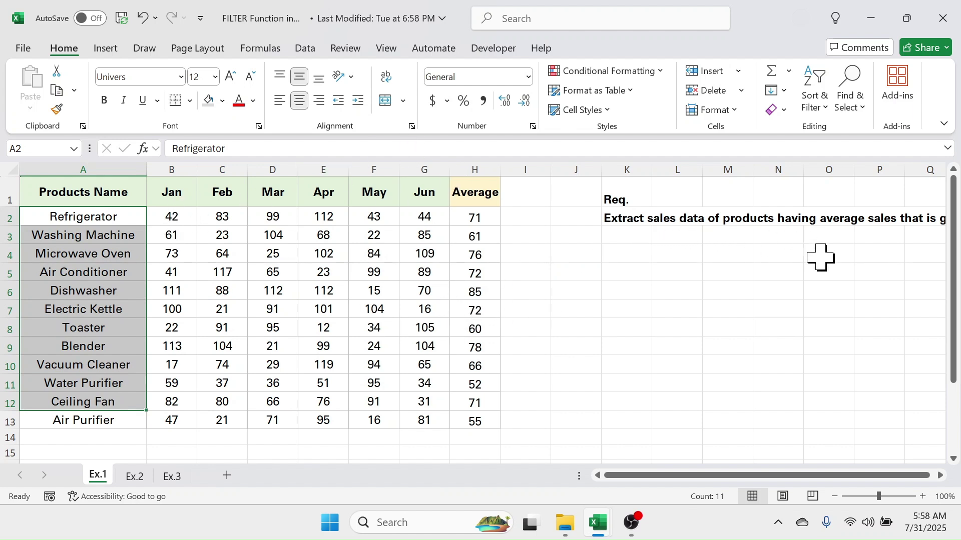
# Step: Scroll across Ex.1, then move to the Ex.2 employee salary sheet
pyautogui.hscroll(1, 810, 493)
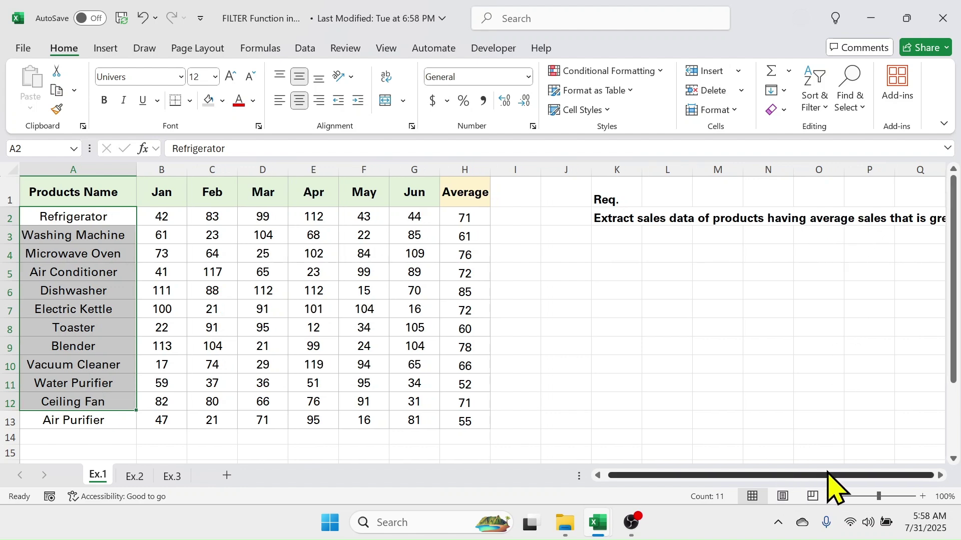
pyautogui.hscroll(3, 944, 457)
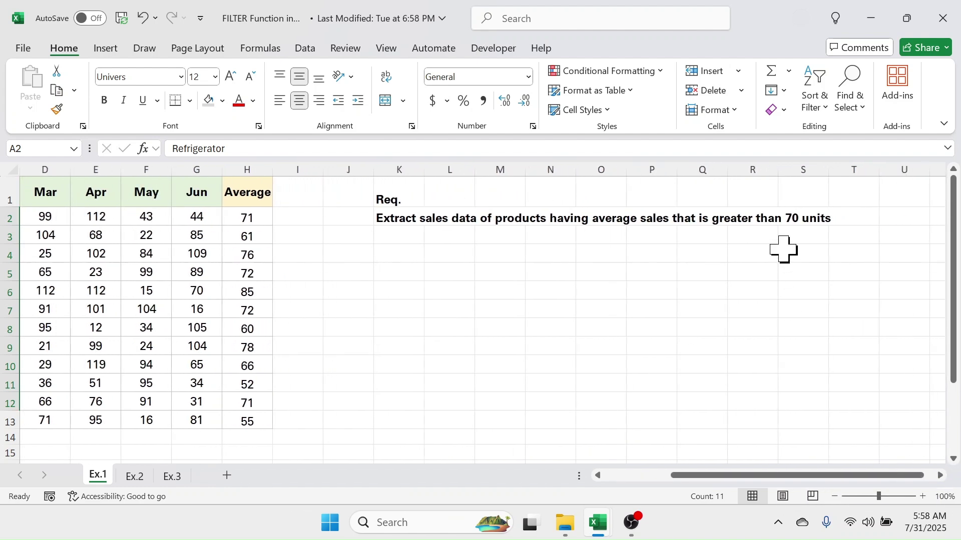
pyautogui.moveTo(802, 475); pyautogui.dragTo(649, 514)
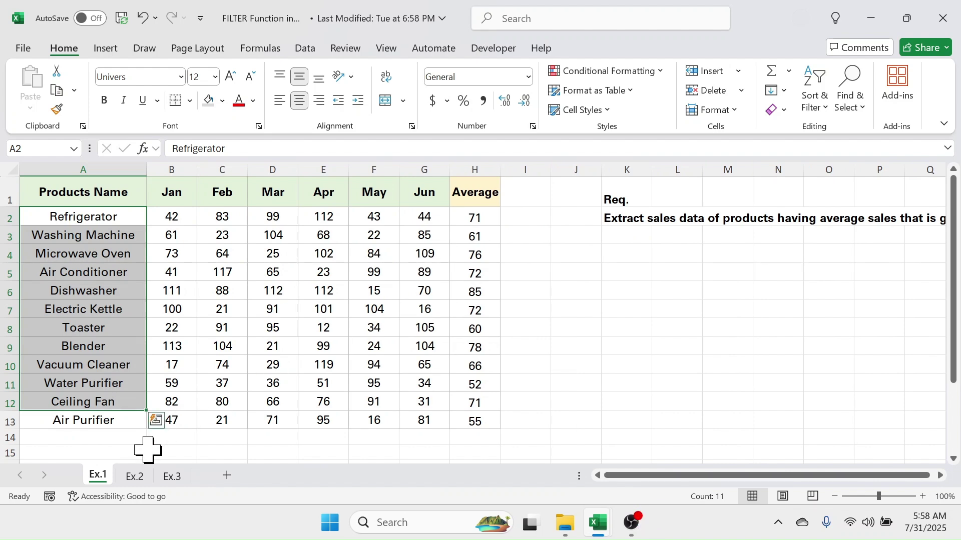
pyautogui.click(135, 477)
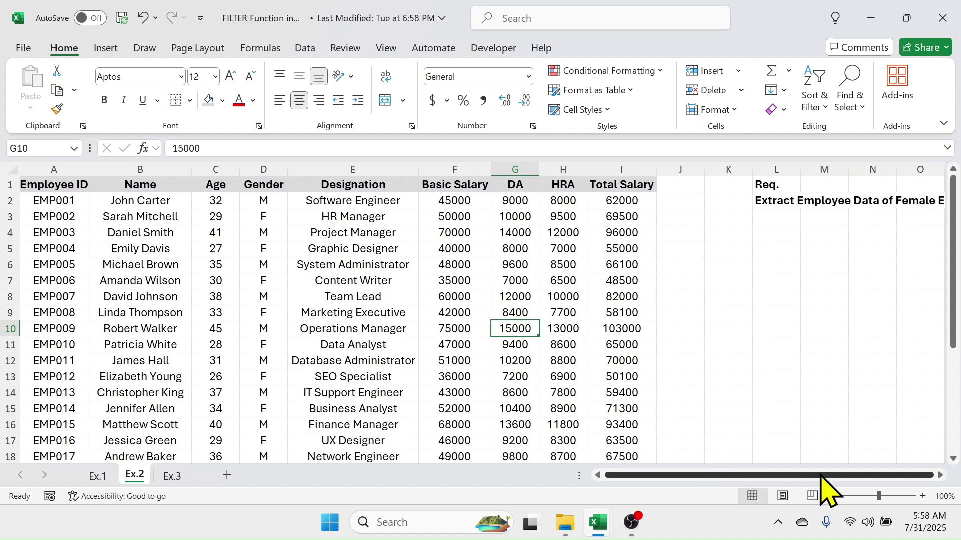
# Step: Browse the Date and Item Name columns on Ex.3, then go back to Ex.1
pyautogui.click(941, 475)
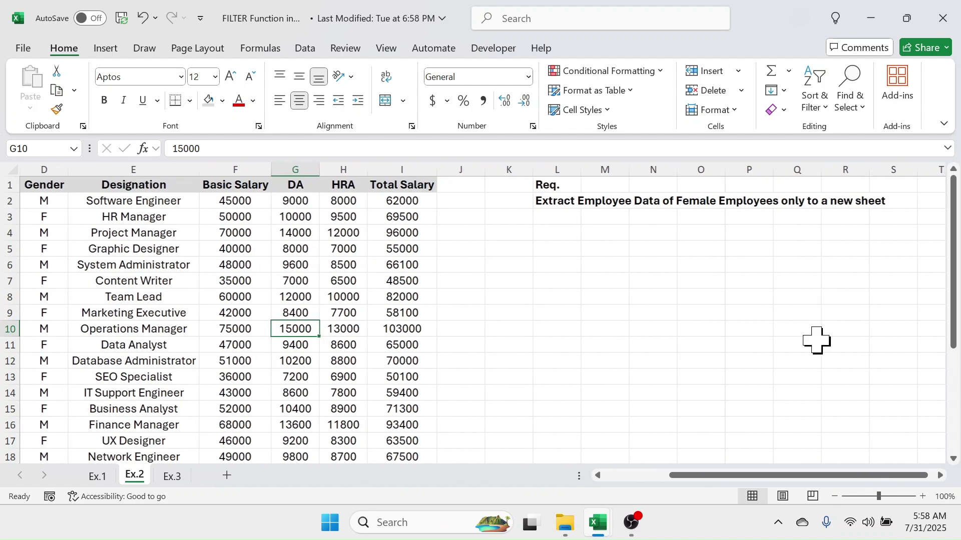
pyautogui.moveTo(733, 476); pyautogui.dragTo(178, 476)
pyautogui.click(175, 476)
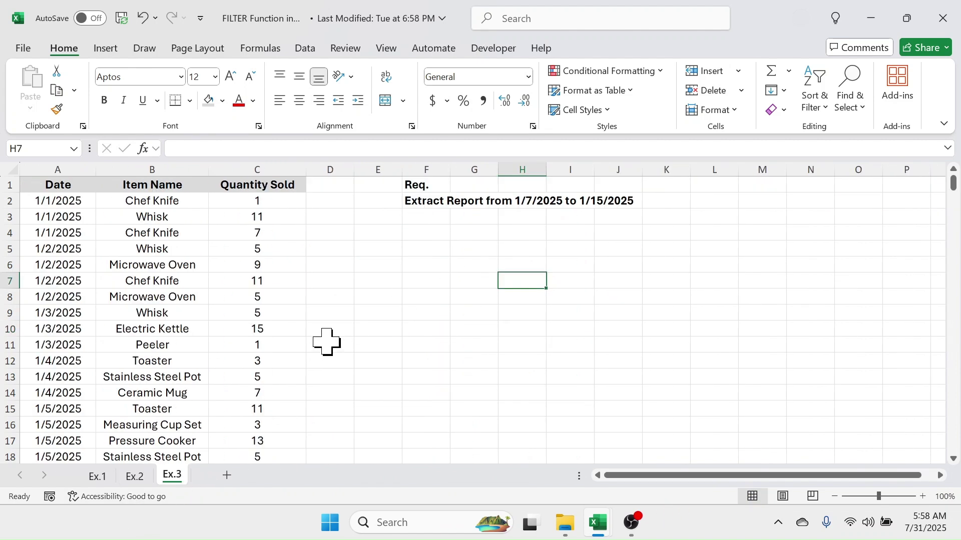
pyautogui.moveTo(86, 188); pyautogui.dragTo(63, 314)
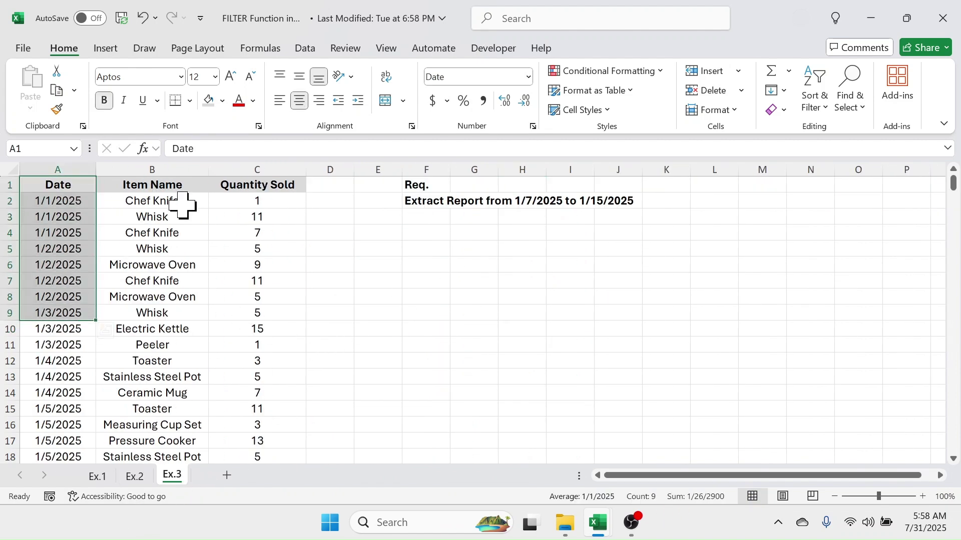
pyautogui.moveTo(181, 185); pyautogui.dragTo(181, 281)
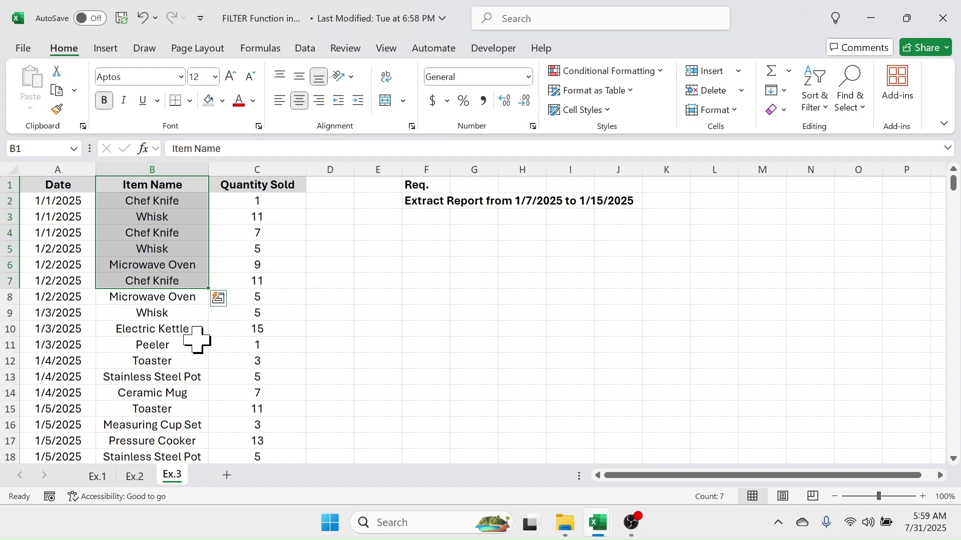
pyautogui.click(95, 476)
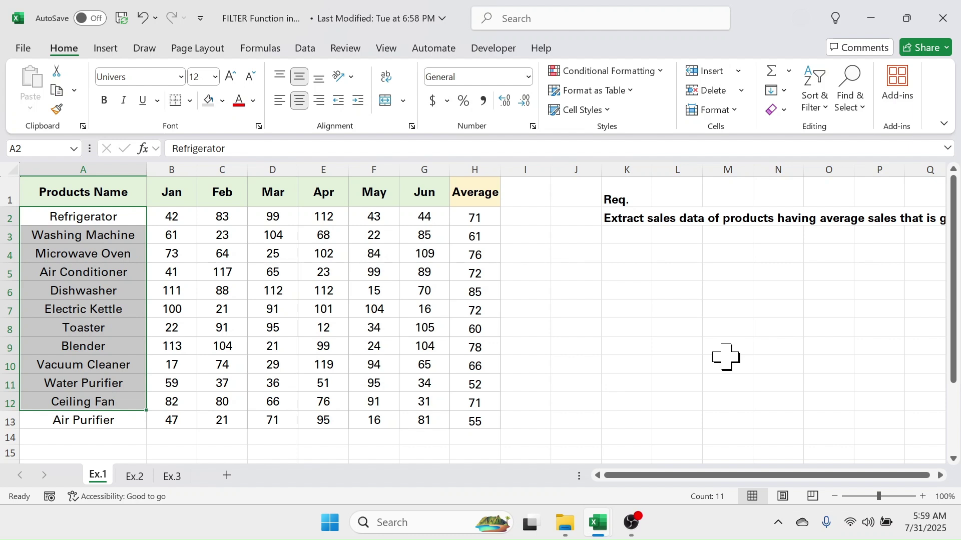
# Step: Copy the product header row A1:H1 and paste it at K4
pyautogui.moveTo(107, 193); pyautogui.dragTo(475, 185)
pyautogui.hotkey('ctrl', 'c')
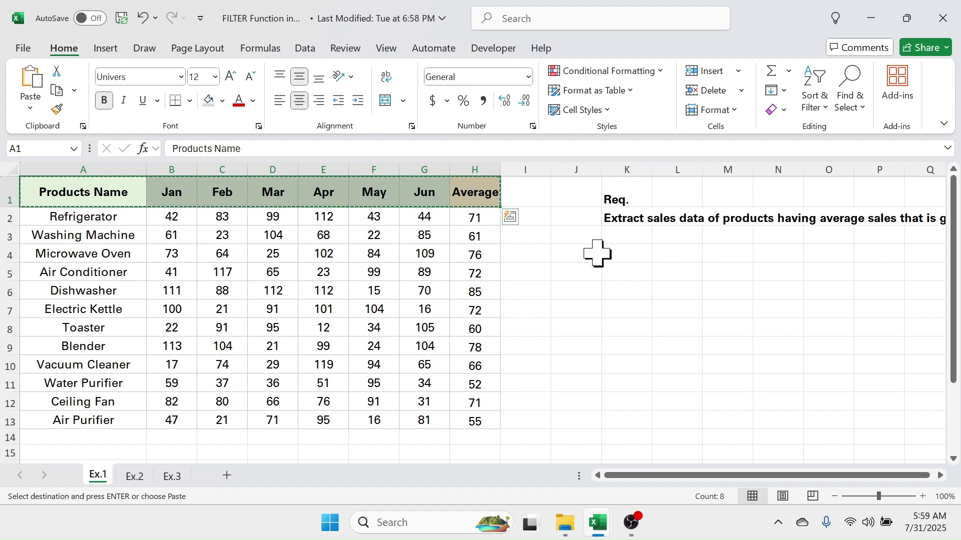
pyautogui.click(620, 254)
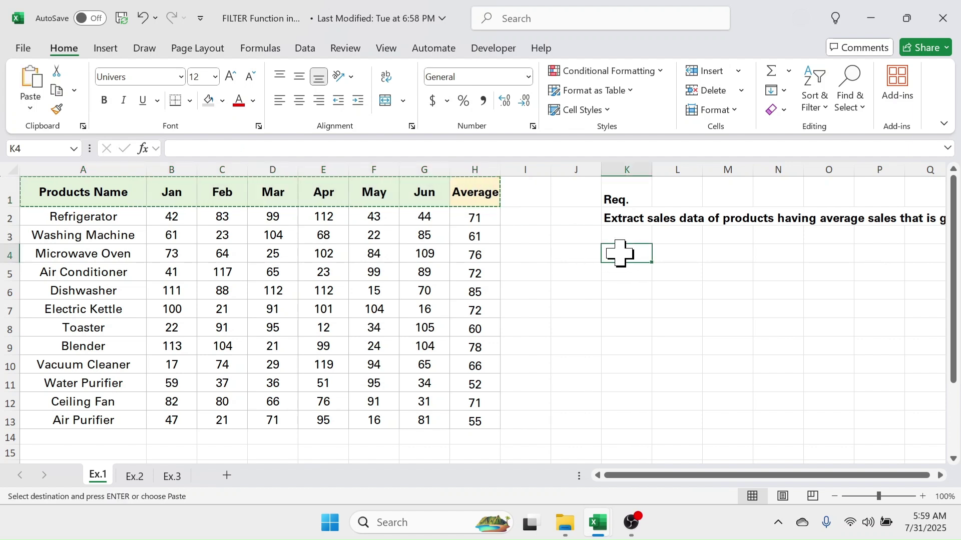
pyautogui.hotkey('ctrl', 'v')
# Step: Resize column K so the headers show and begin =FILTER( in K5
pyautogui.click(624, 272)
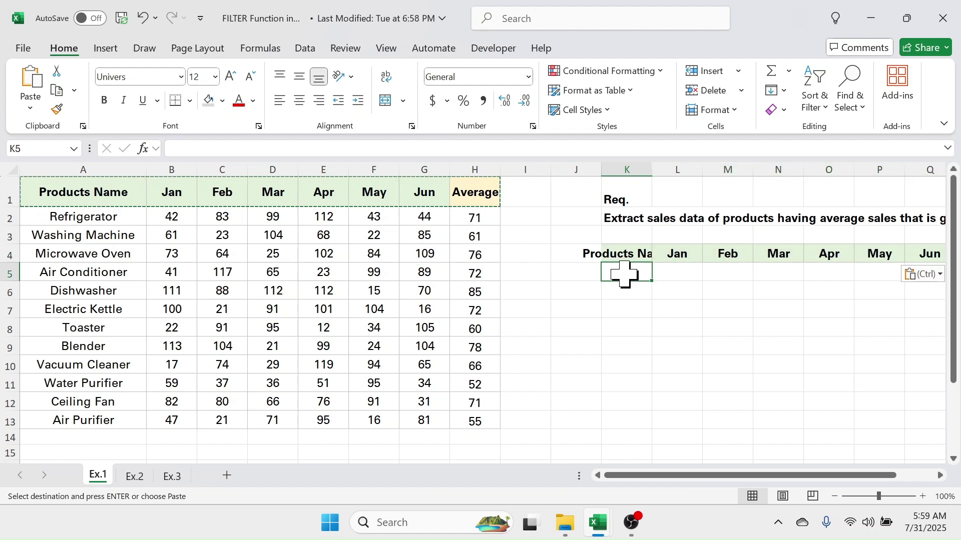
pyautogui.doubleClick(652, 169)
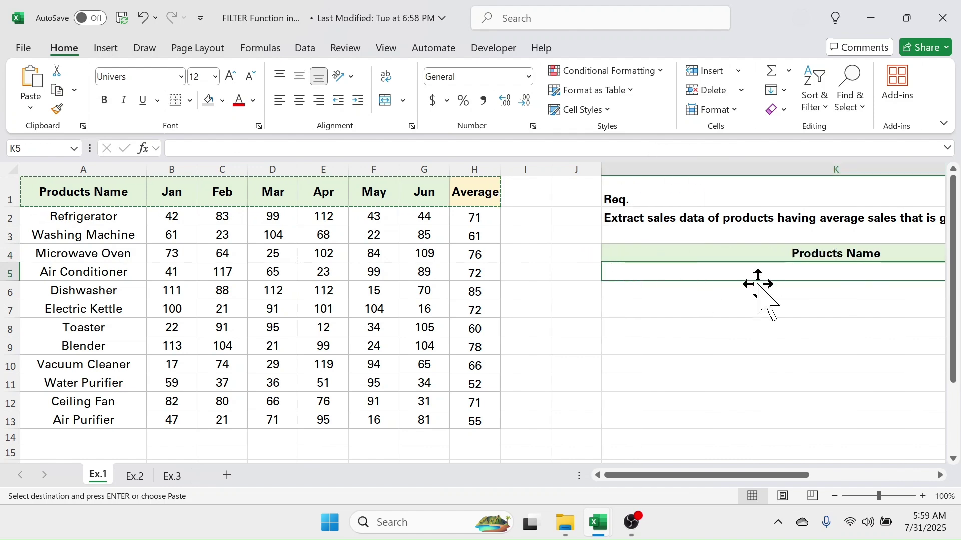
pyautogui.moveTo(746, 476); pyautogui.dragTo(811, 475)
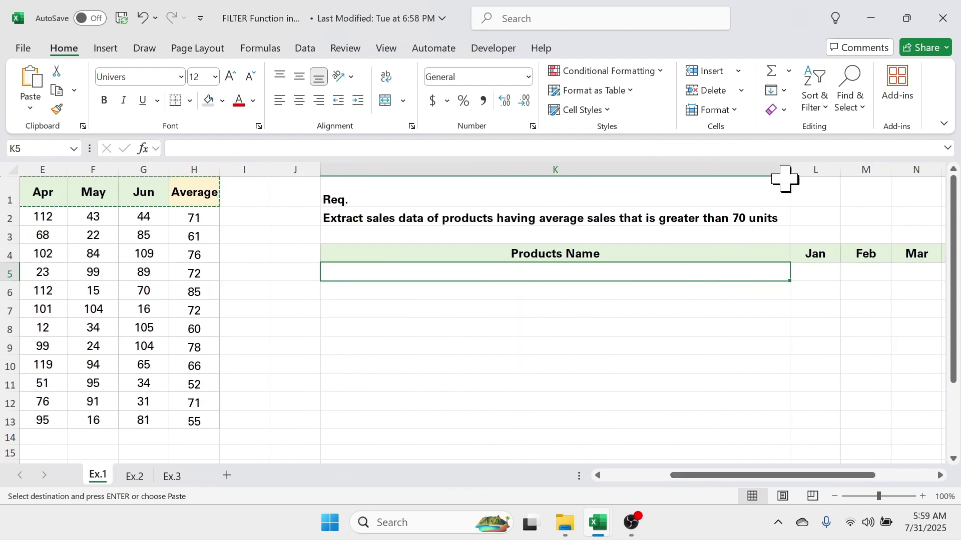
pyautogui.moveTo(786, 178); pyautogui.dragTo(453, 265)
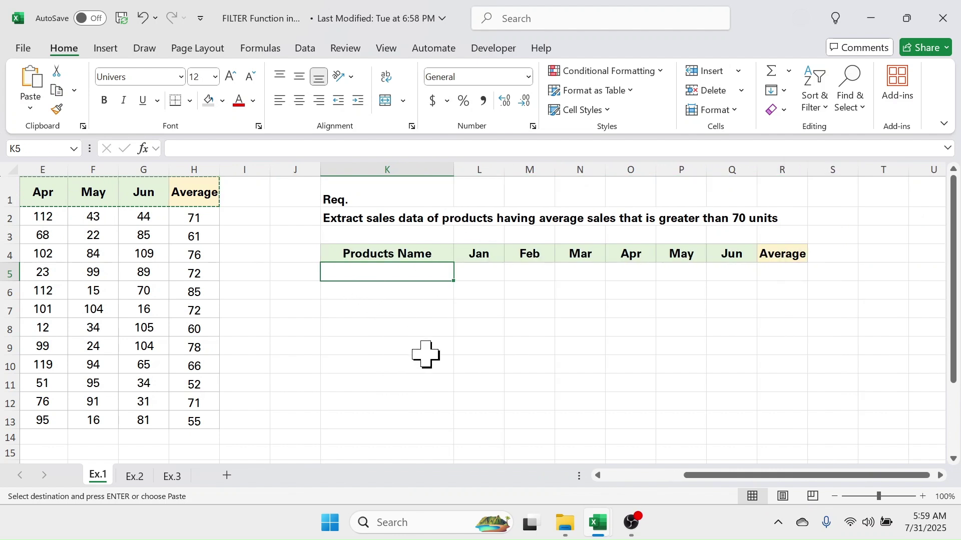
pyautogui.write('=FILTE')
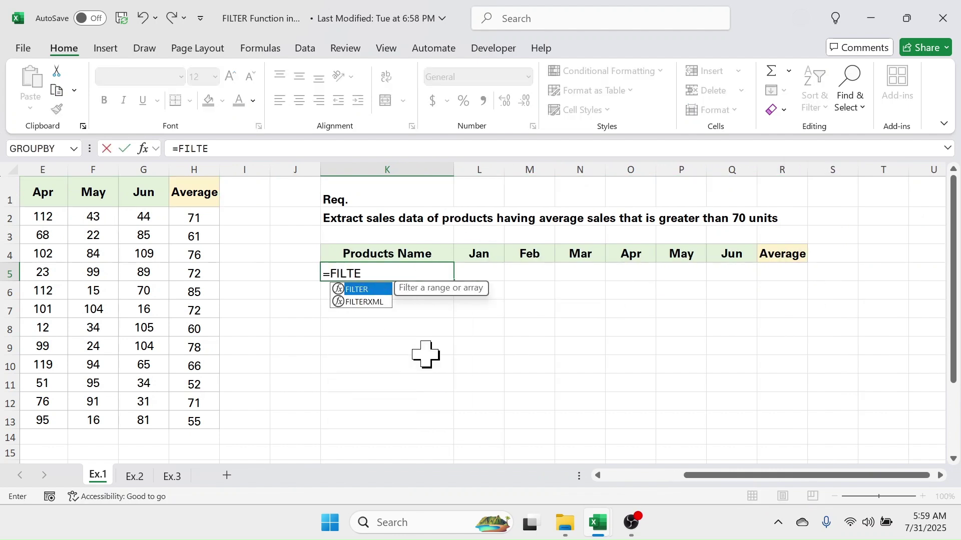
pyautogui.write('R(')
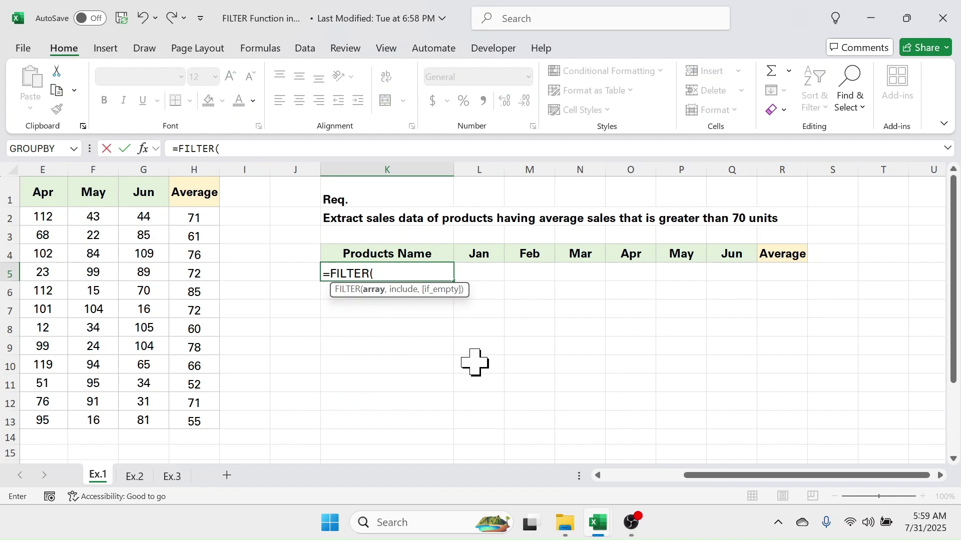
# Step: Complete K5 as =FILTER(A2:H13,H2:H13>70,"not found") and commit it
pyautogui.moveTo(736, 479); pyautogui.dragTo(620, 507)
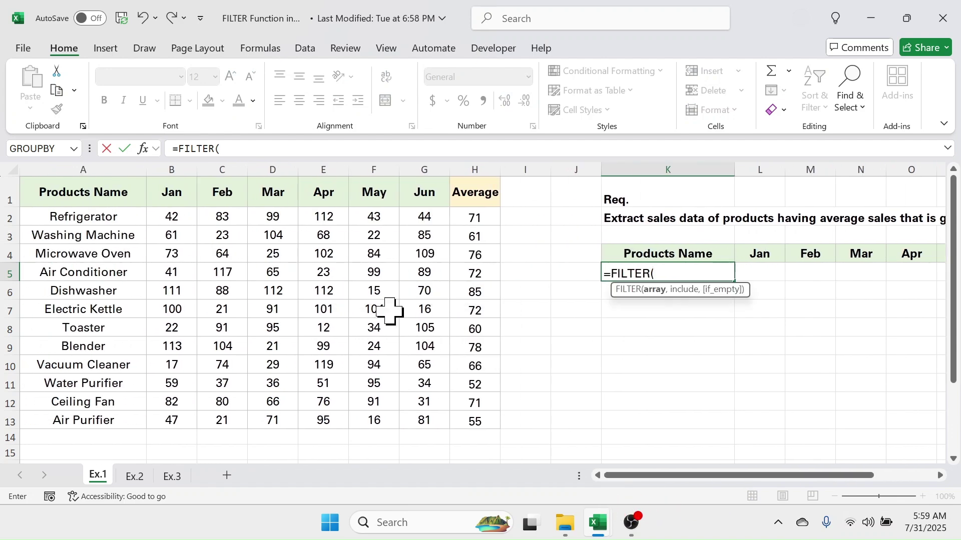
pyautogui.moveTo(78, 220); pyautogui.dragTo(475, 421)
pyautogui.write(',')
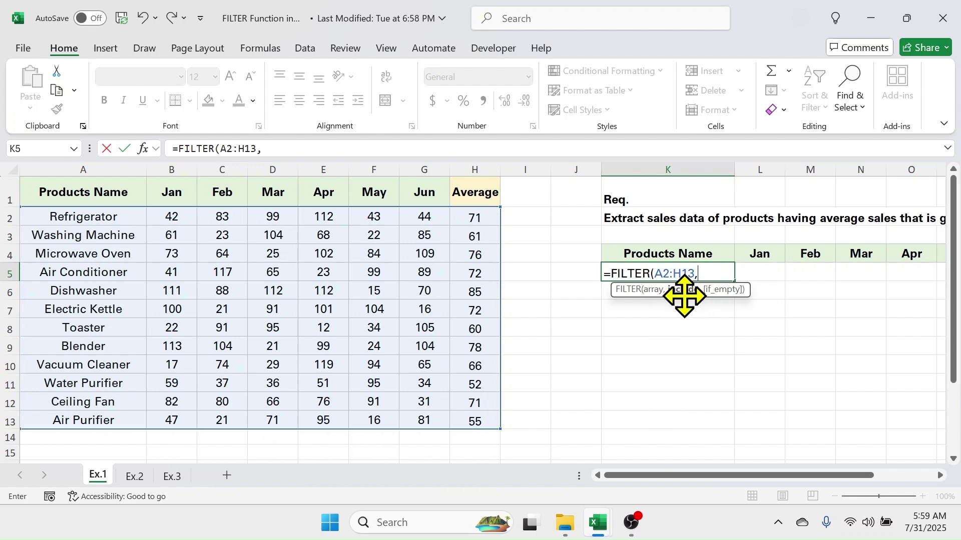
pyautogui.moveTo(487, 215); pyautogui.dragTo(483, 419)
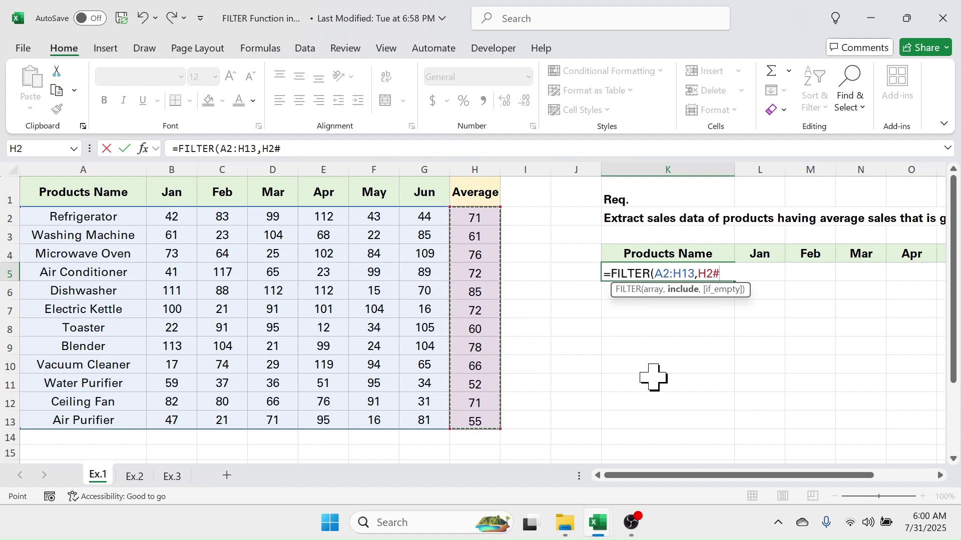
pyautogui.write('>70')
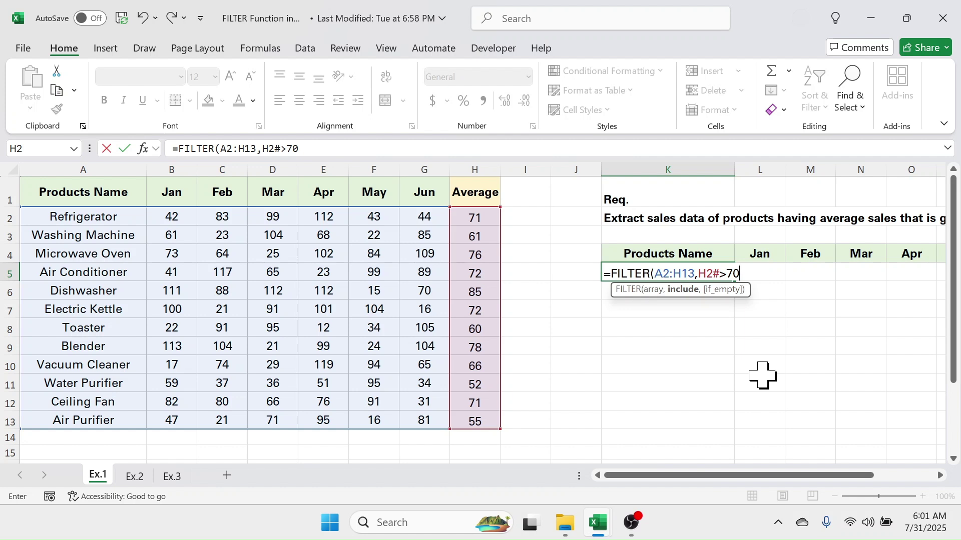
pyautogui.write(',"not found')
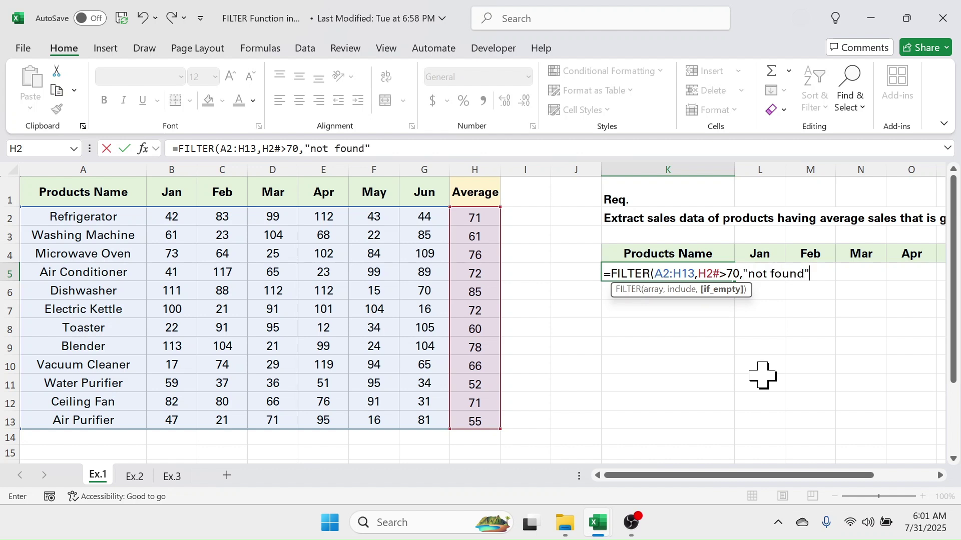
pyautogui.write('")')
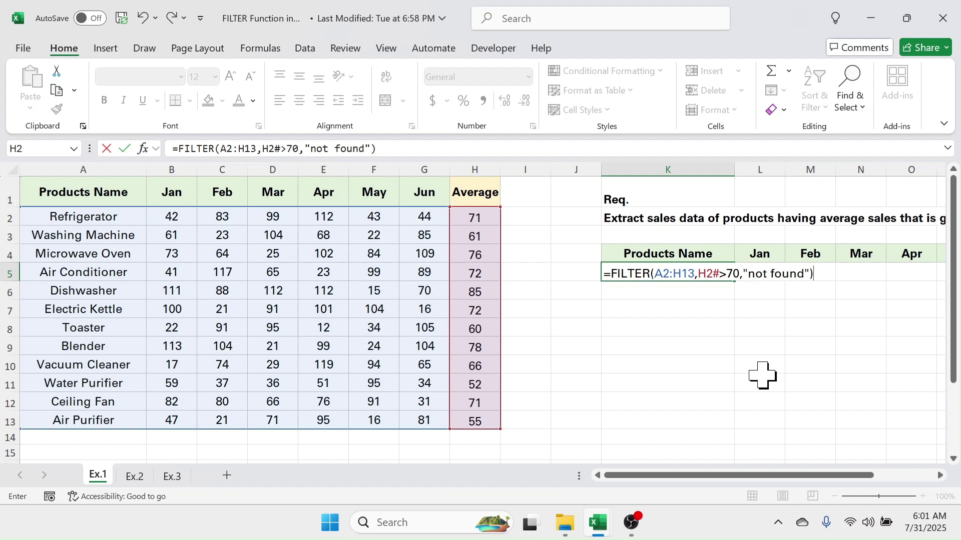
pyautogui.press('Return')
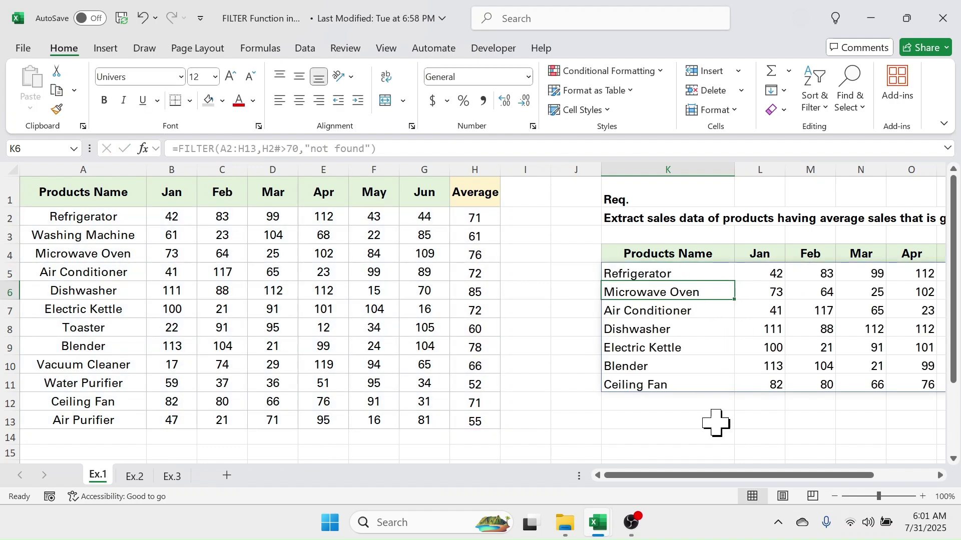
pyautogui.moveTo(701, 476); pyautogui.dragTo(794, 476)
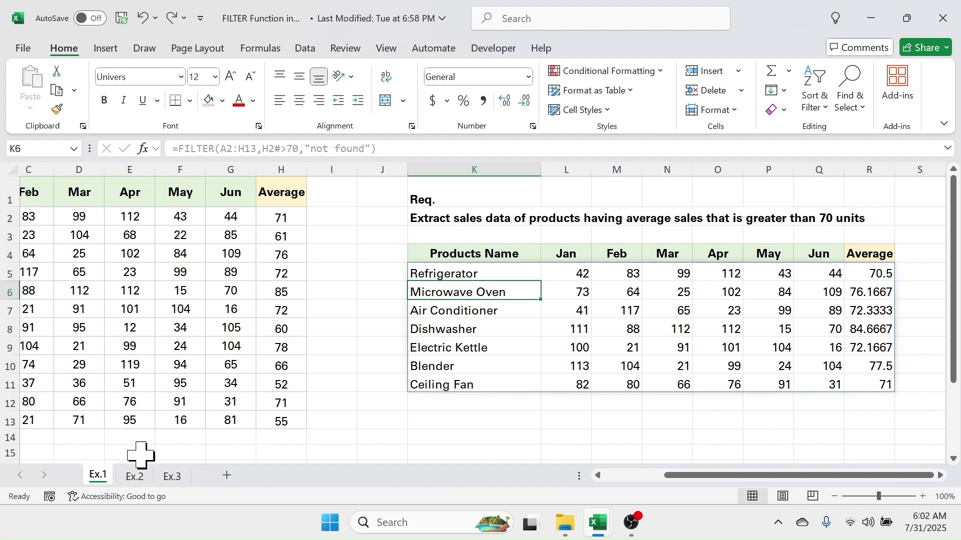
# Step: Copy the Ex.2 employee header row A1:I1
pyautogui.click(134, 477)
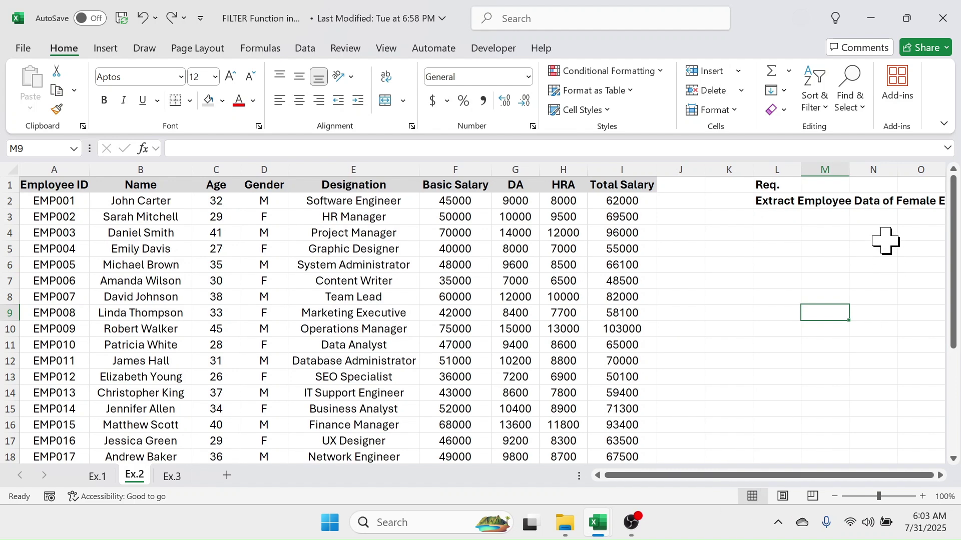
pyautogui.hscroll(3, 941, 465)
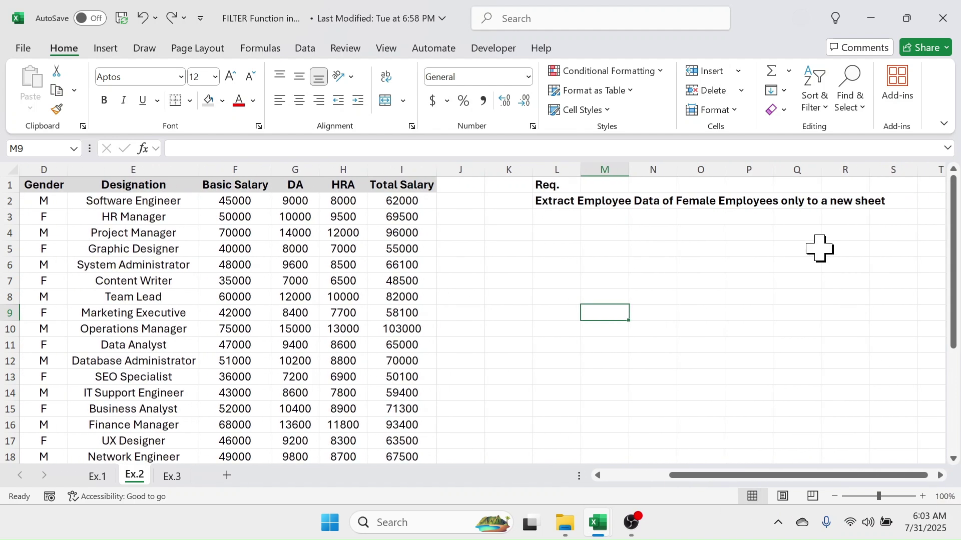
pyautogui.hscroll(-3, 750, 501)
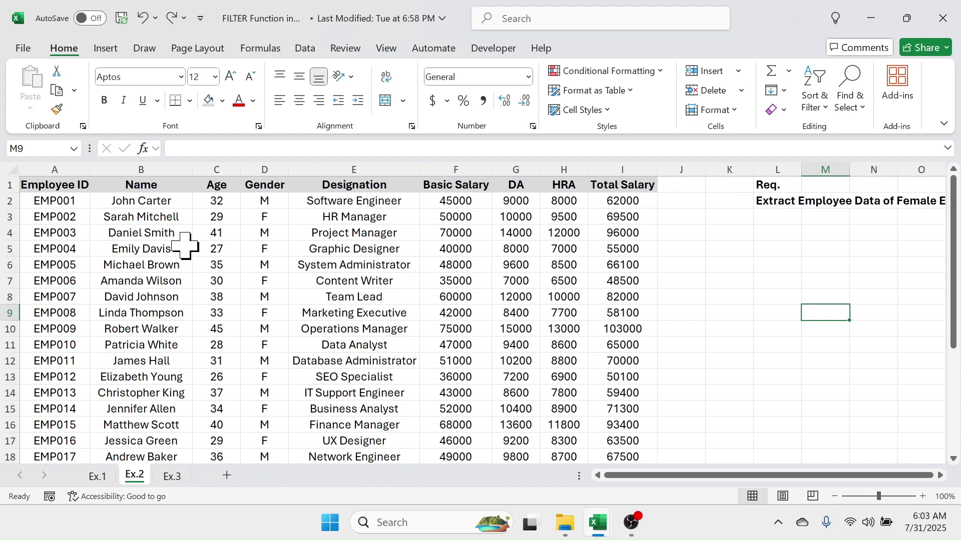
pyautogui.moveTo(65, 186); pyautogui.dragTo(620, 183)
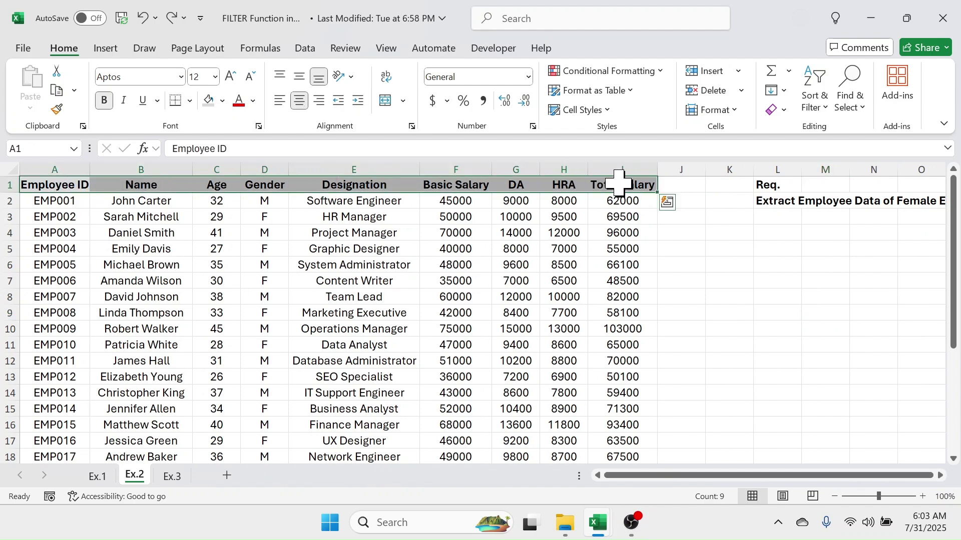
pyautogui.hotkey('ctrl', 'c')
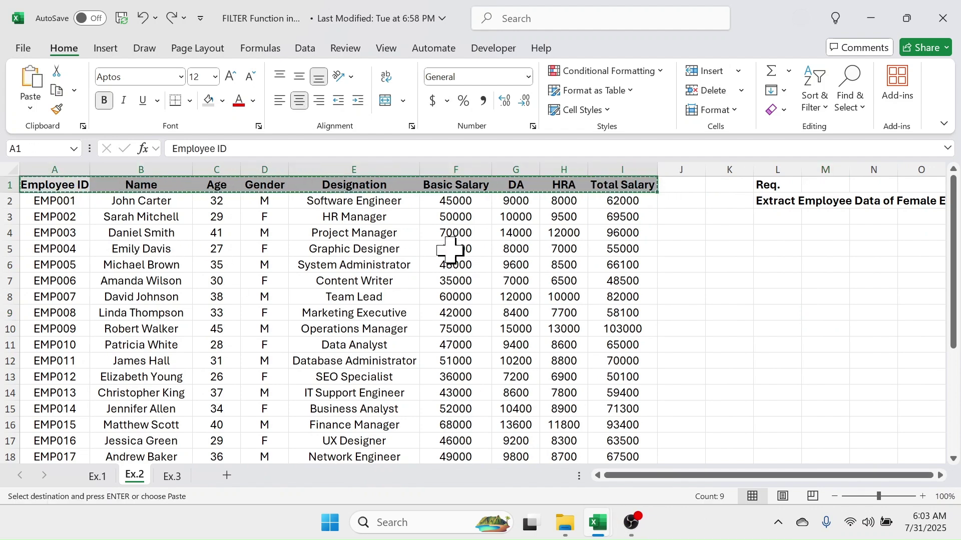
# Step: Paste the headers into a new sheet's row 1, fit column A, and begin =FILTER( in A2
pyautogui.click(227, 476)
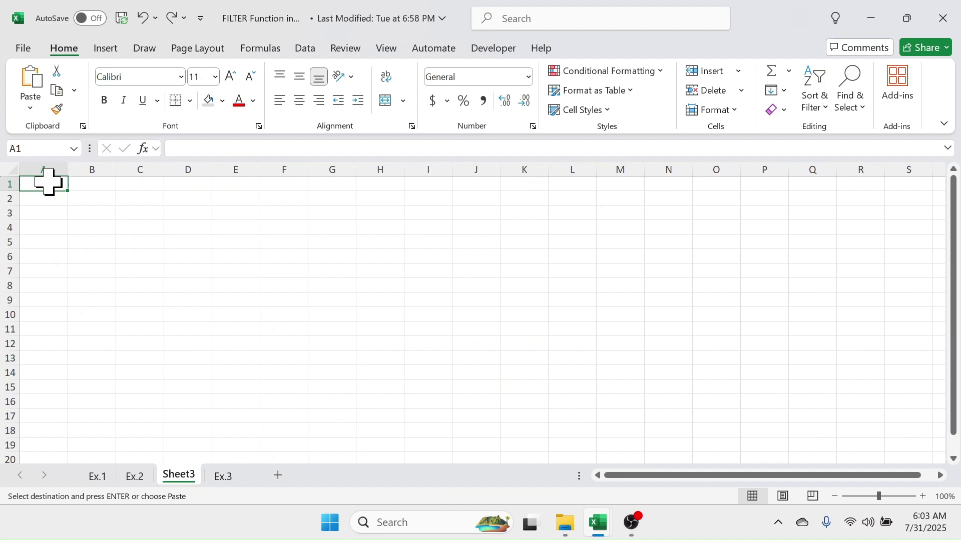
pyautogui.hotkey('ctrl', 'v')
pyautogui.doubleClick(68, 170)
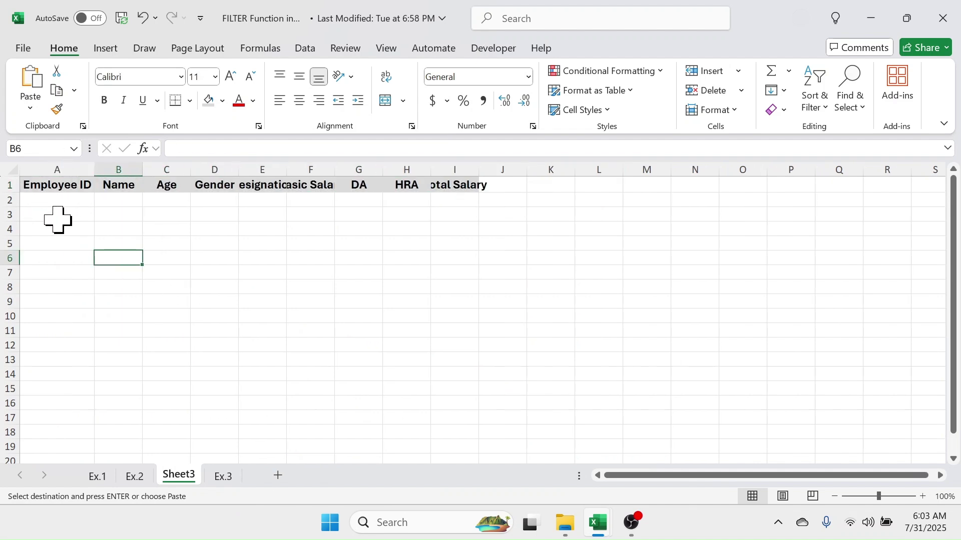
pyautogui.click(68, 200)
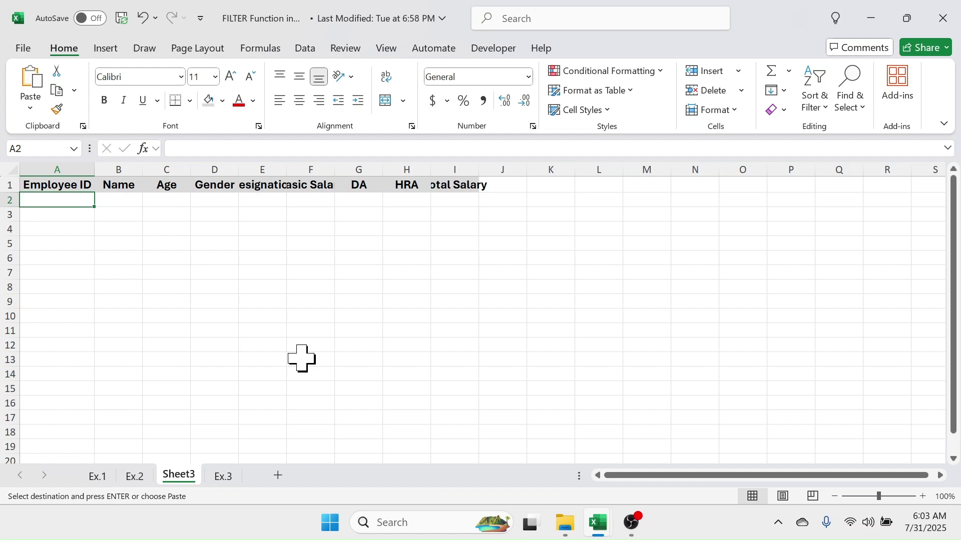
pyautogui.write('=FI')
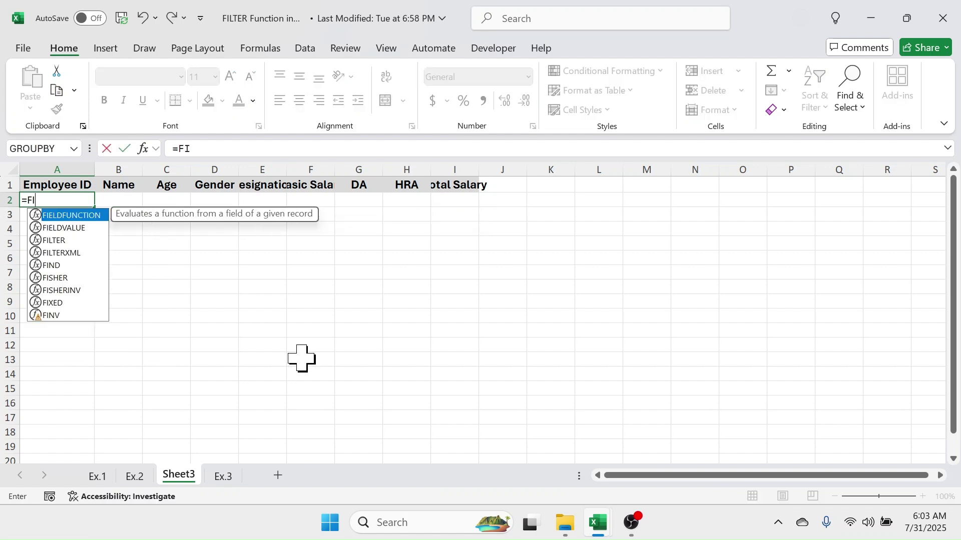
pyautogui.write('LTER(')
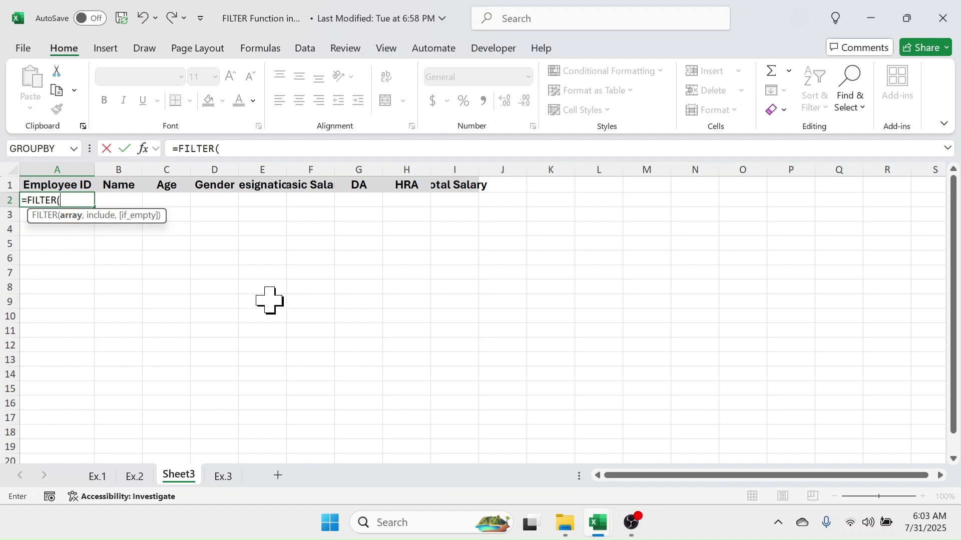
# Step: Fill in the arguments Ex.2!A2:I26, Ex.2!D2:D26="F" and "record not found"
pyautogui.click(134, 476)
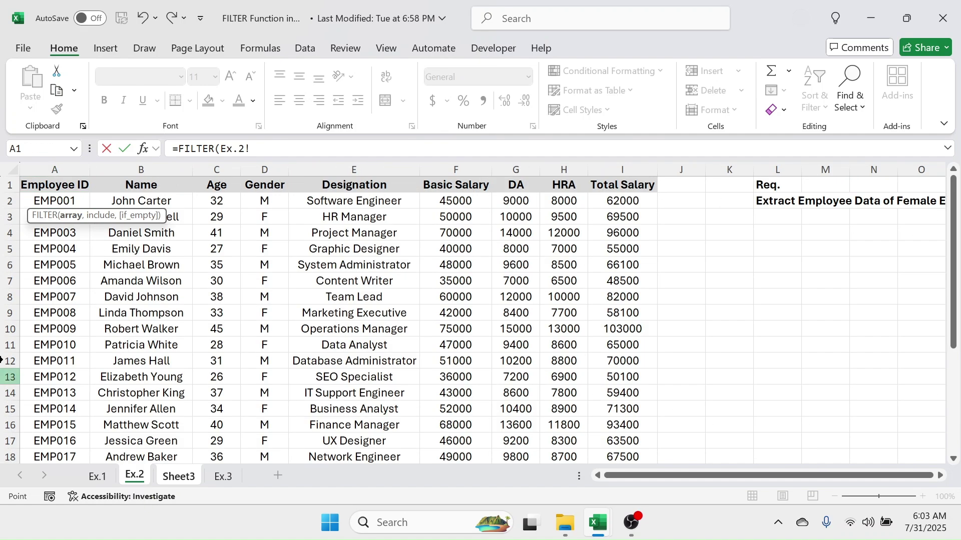
pyautogui.moveTo(52, 198); pyautogui.dragTo(620, 431)
pyautogui.write(',')
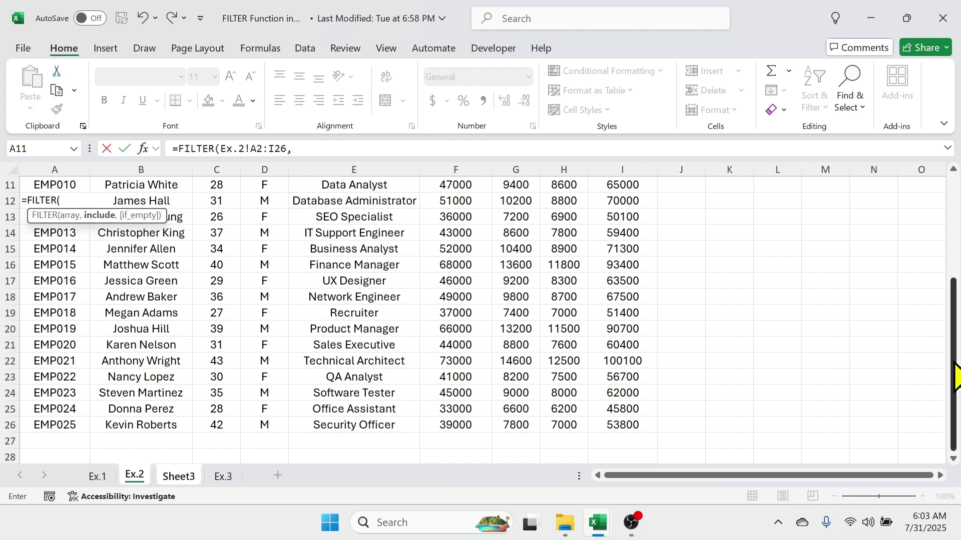
pyautogui.moveTo(950, 397); pyautogui.dragTo(950, 297)
pyautogui.moveTo(265, 196); pyautogui.dragTo(274, 425)
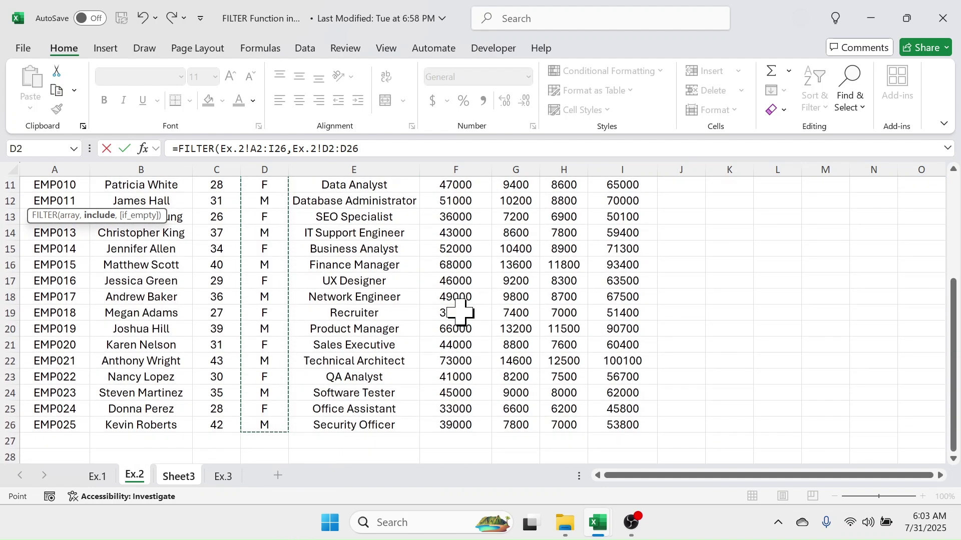
pyautogui.write('="F')
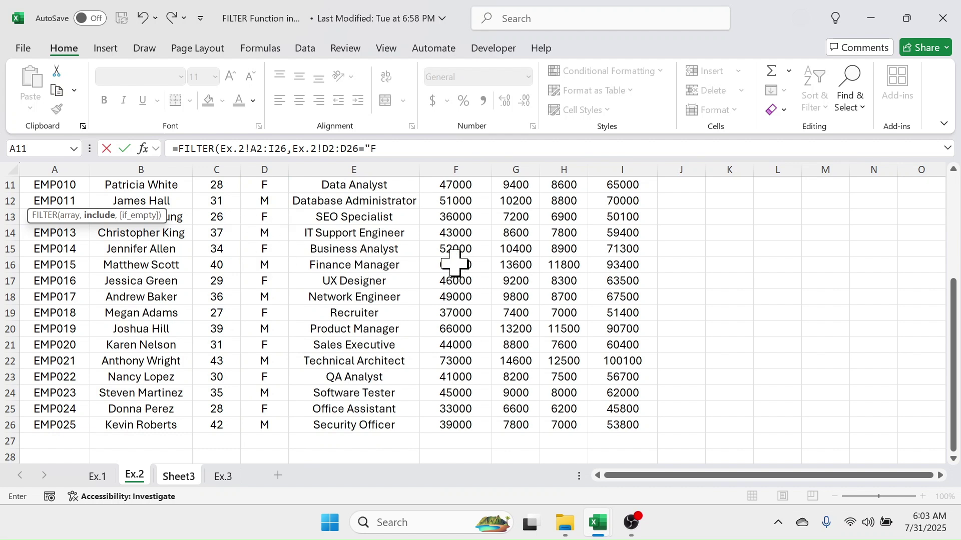
pyautogui.write('",')
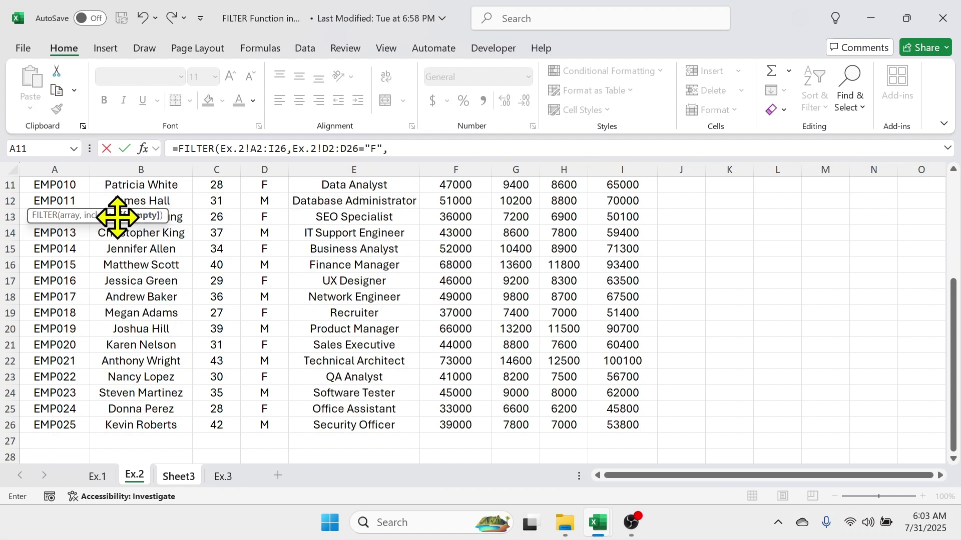
pyautogui.click(409, 148)
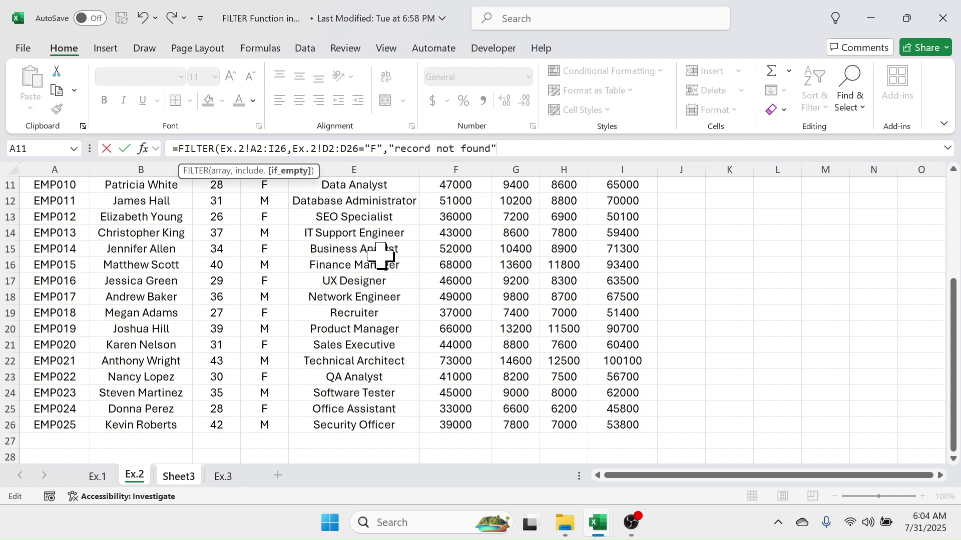
# Step: Close and commit the Sheet3 formula to list female employees, then go to Ex.3
pyautogui.write(')')
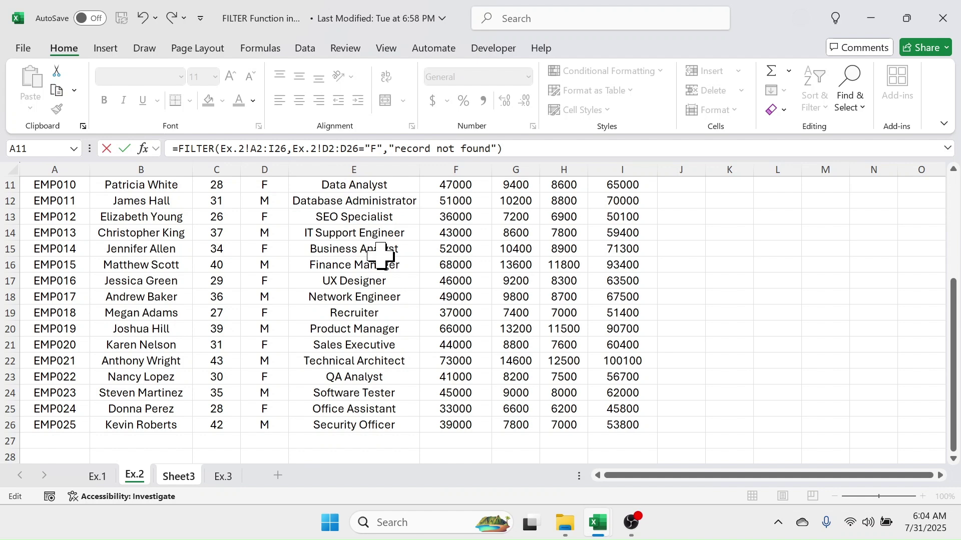
pyautogui.press('Return')
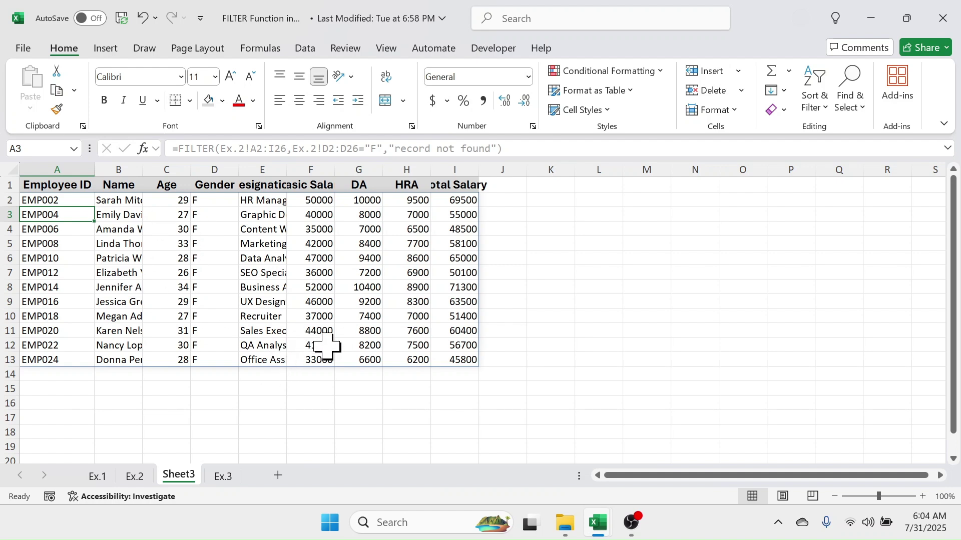
pyautogui.click(224, 476)
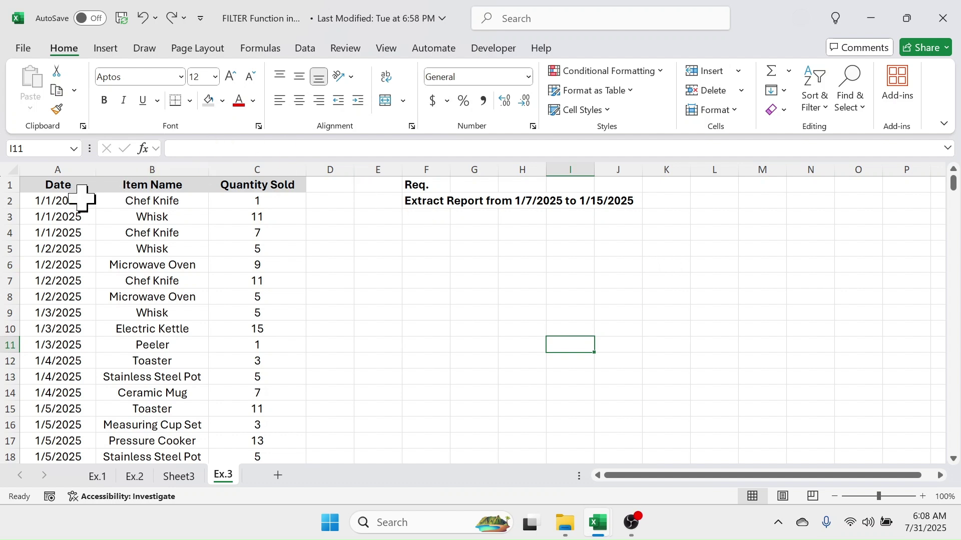
# Step: Copy the Date, Item Name, Quantity Sold headers to F4:H4, widen the columns, and begin =FILTER( in F5
pyautogui.moveTo(70, 186); pyautogui.dragTo(254, 187)
pyautogui.hotkey('ctrl', 'c')
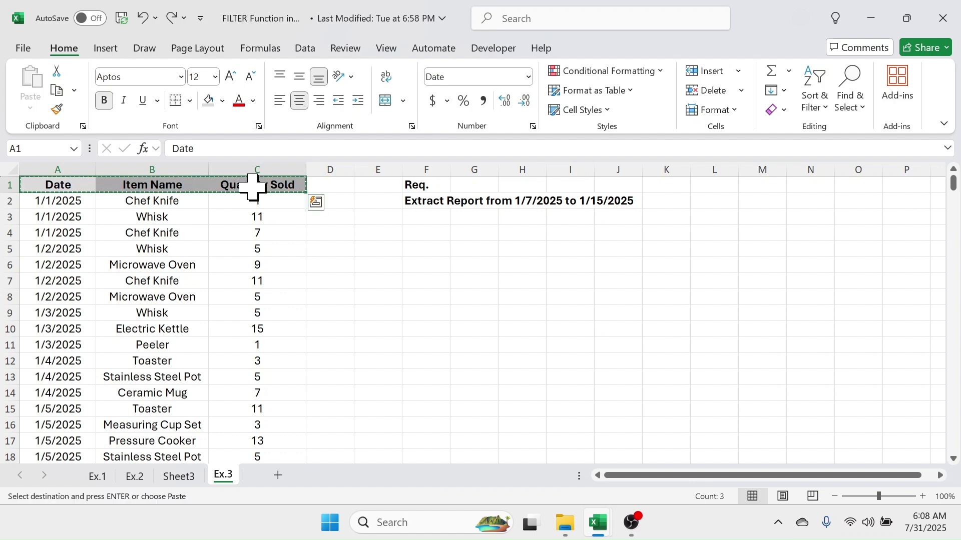
pyautogui.click(433, 230)
pyautogui.hotkey('ctrl', 'v')
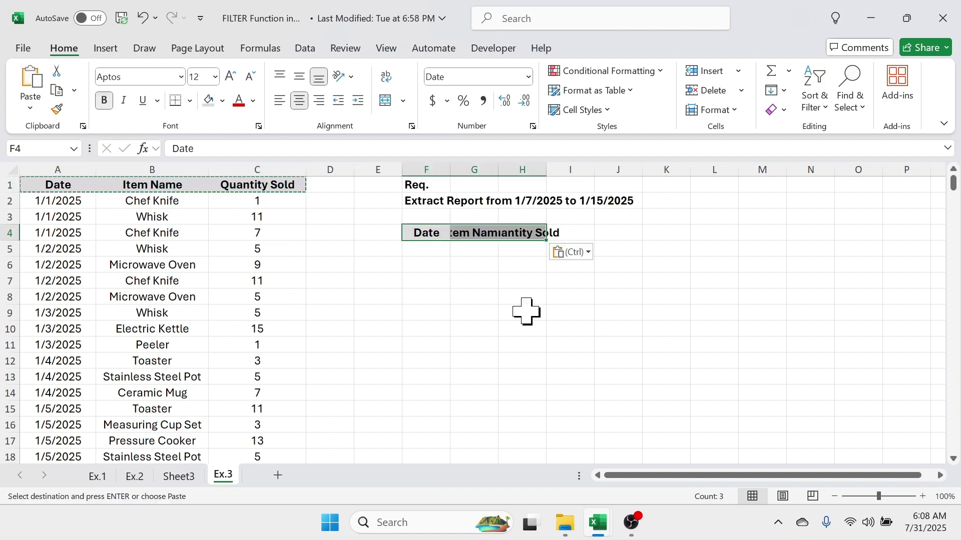
pyautogui.moveTo(525, 311); pyautogui.dragTo(523, 297)
pyautogui.moveTo(450, 170); pyautogui.dragTo(613, 170)
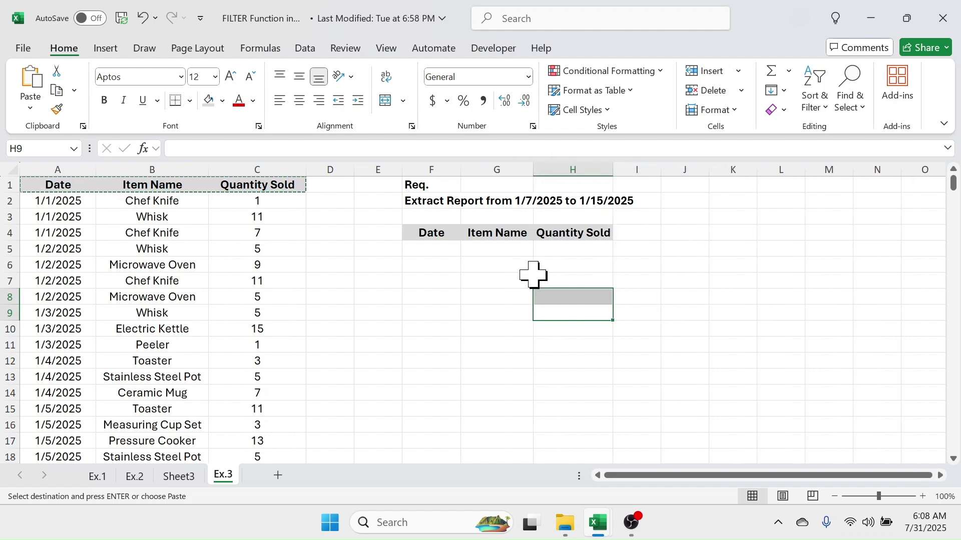
pyautogui.click(433, 250)
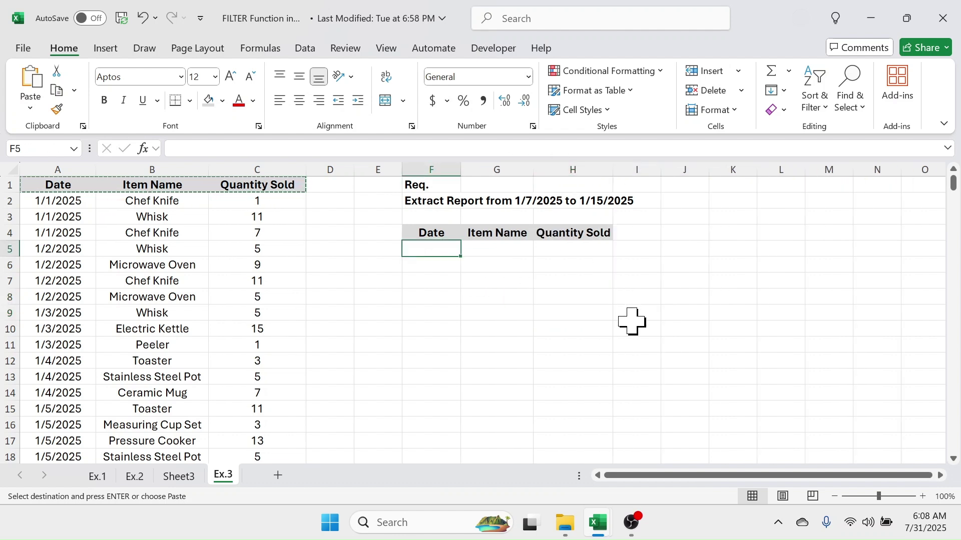
pyautogui.write('=FILTE')
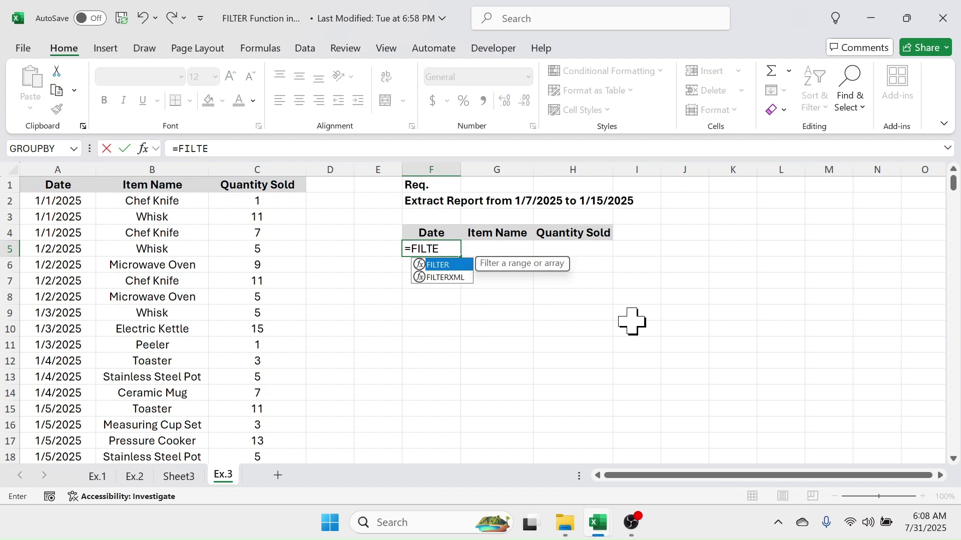
pyautogui.write('R(')
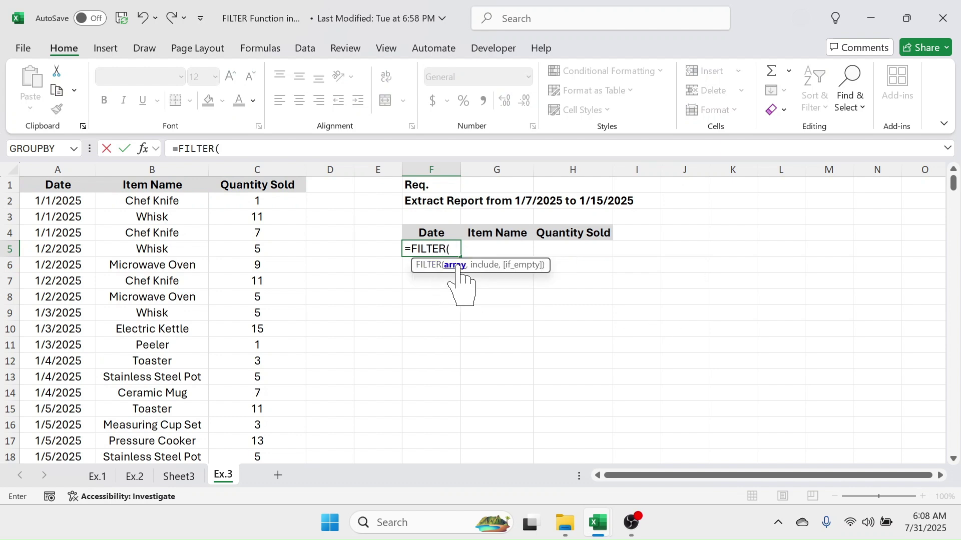
# Step: Reference A2:C301 as the FILTER array
pyautogui.moveTo(70, 205); pyautogui.dragTo(244, 214)
pyautogui.hotkey('ctrl', 'shift', 'Down')
pyautogui.hotkey('ctrl', 'BackSpace')
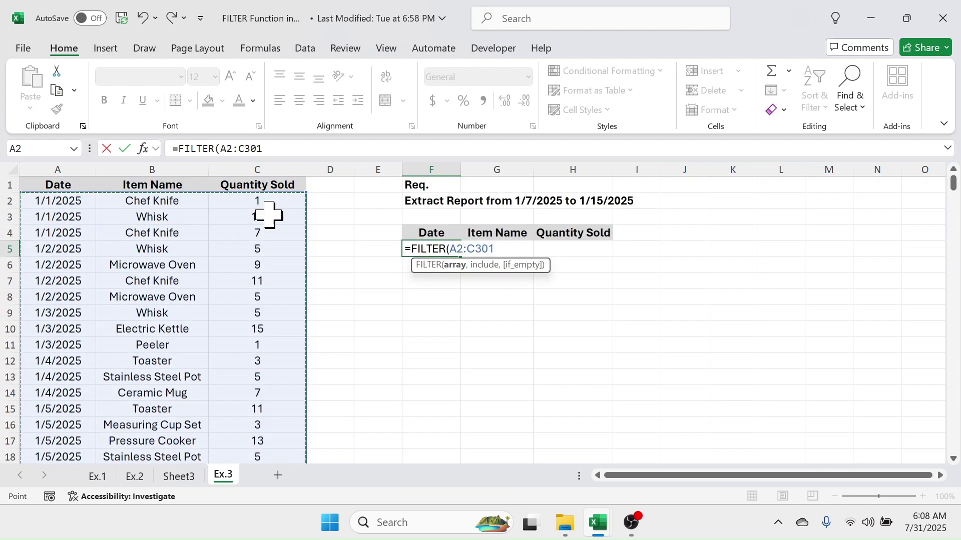
pyautogui.write(',')
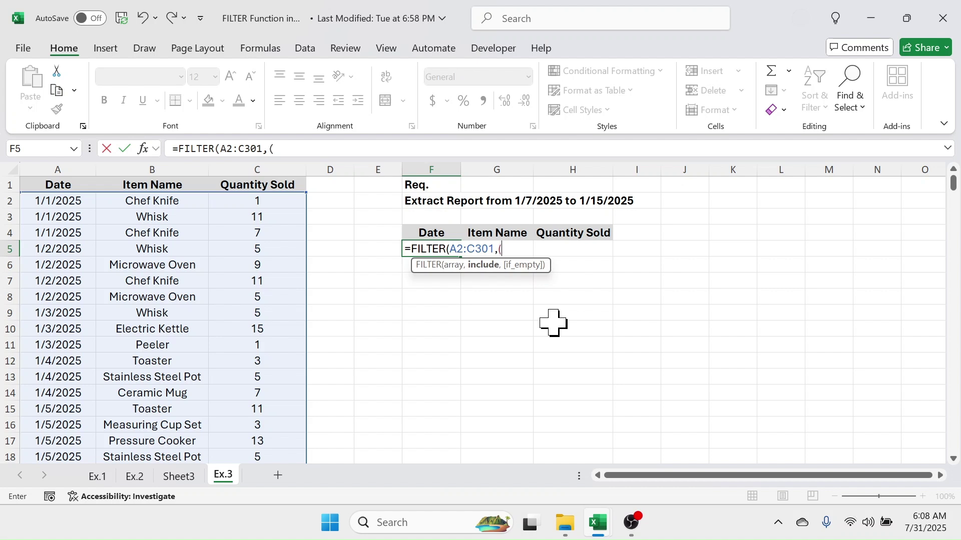
# Step: Add the start-date condition (A2:A301>=DATE(2025,1,7)
pyautogui.write('(')
pyautogui.click(58, 201)
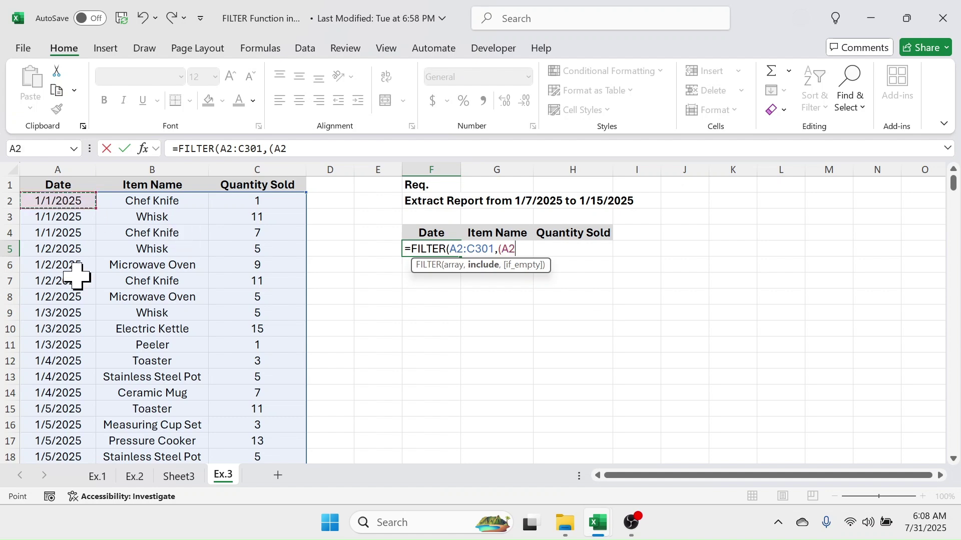
pyautogui.hotkey('ctrl', 'shift', 'Down')
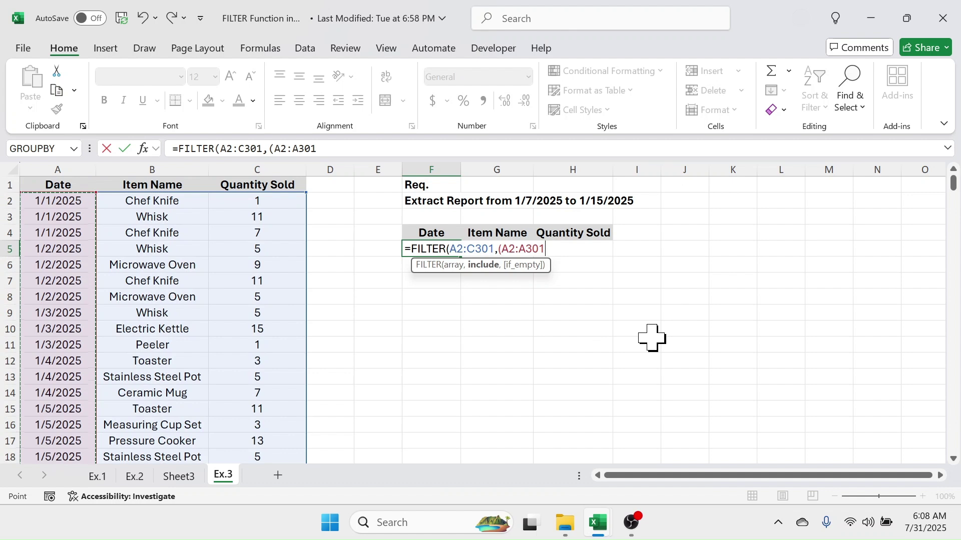
pyautogui.write('>=')
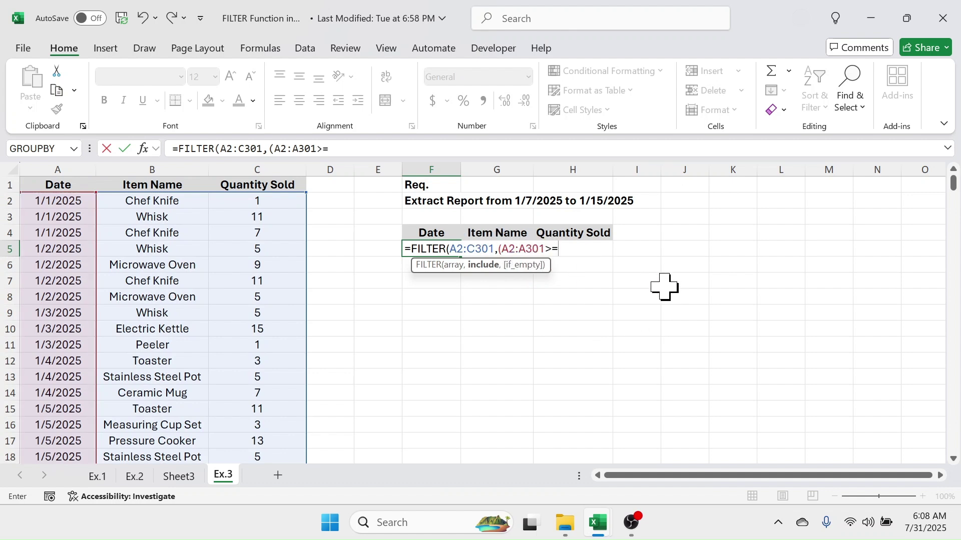
pyautogui.write('date(202')
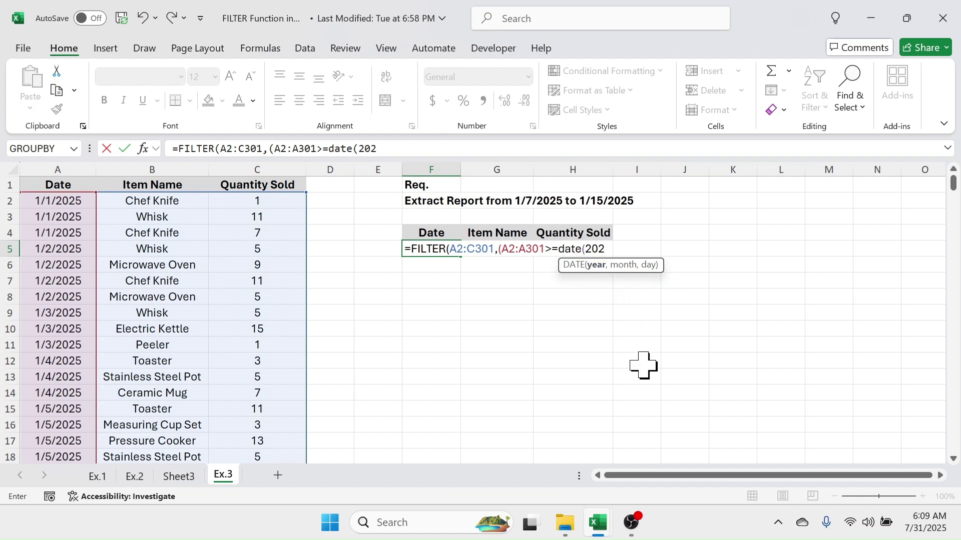
pyautogui.write('5,1,')
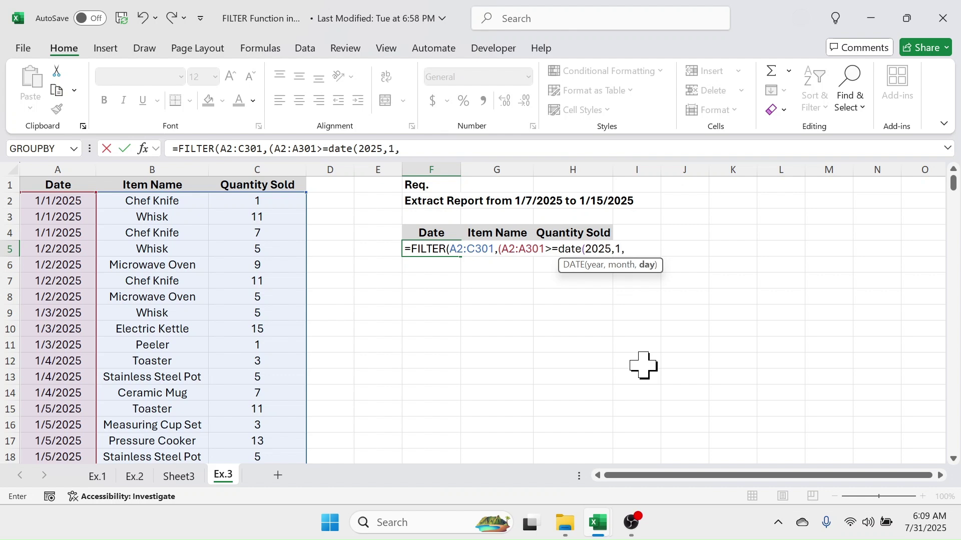
pyautogui.write('7)*(')
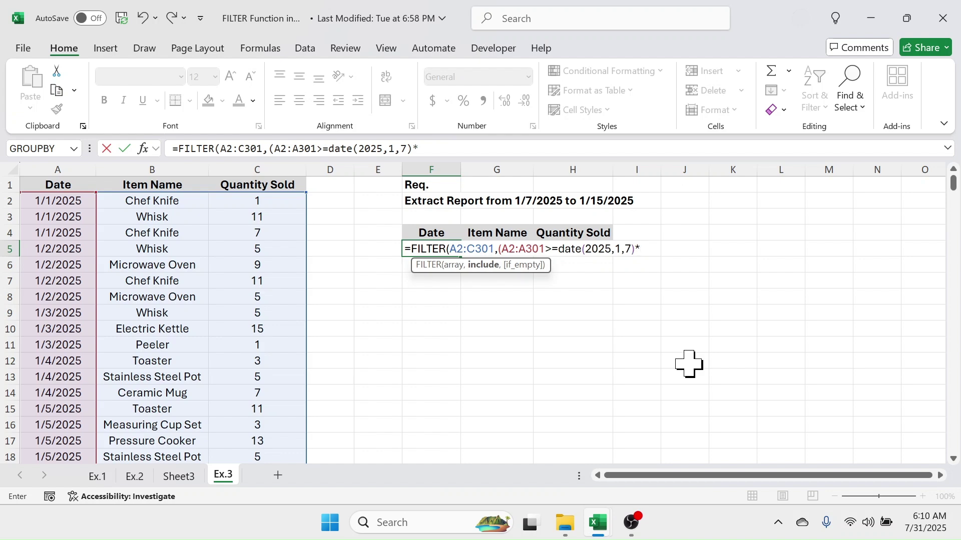
# Step: Add the end-date condition A2:A301<=DATE(2025,1,15)
pyautogui.click(78, 204)
pyautogui.hotkey('ctrl', 'shift', 'Down')
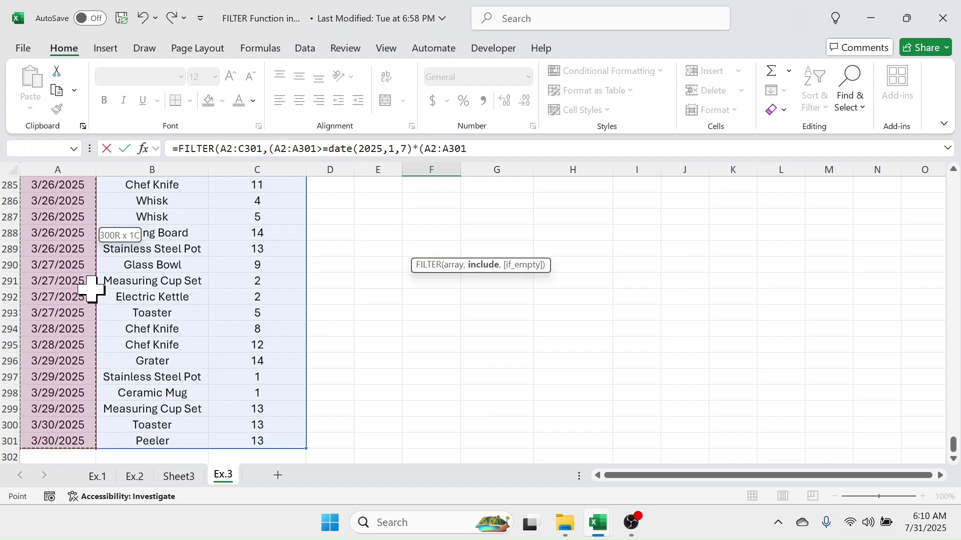
pyautogui.scroll(20, 91, 289)
pyautogui.scroll(1, 92, 289)
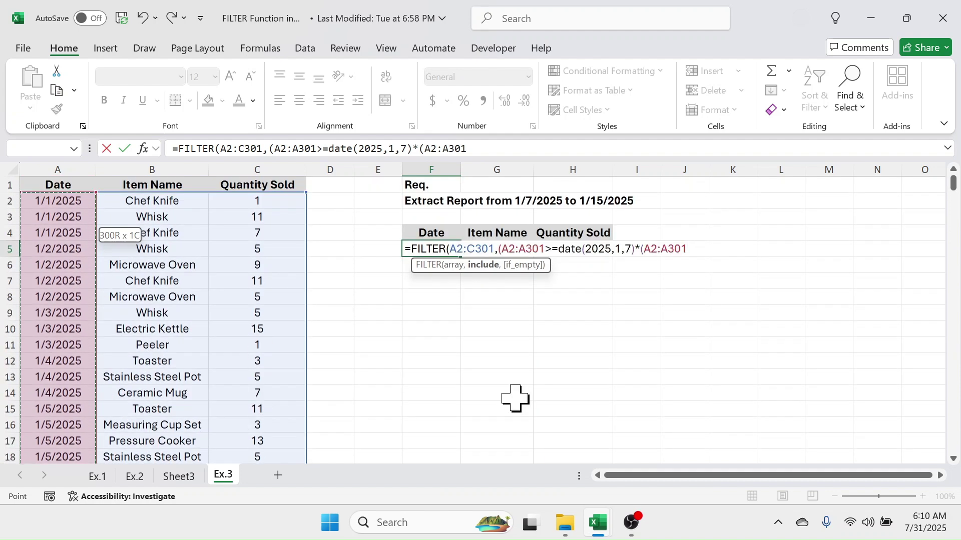
pyautogui.write('<')
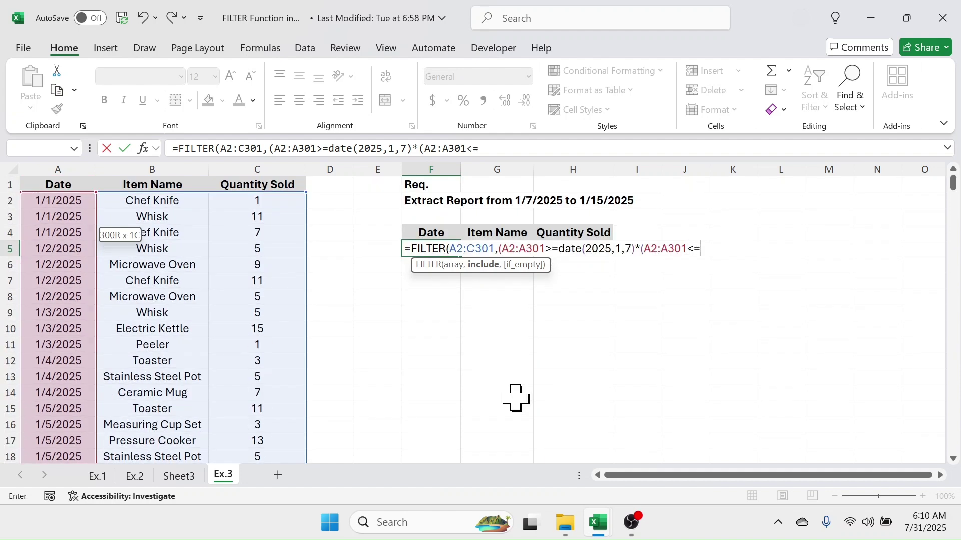
pyautogui.write('=date(2025,1,15')
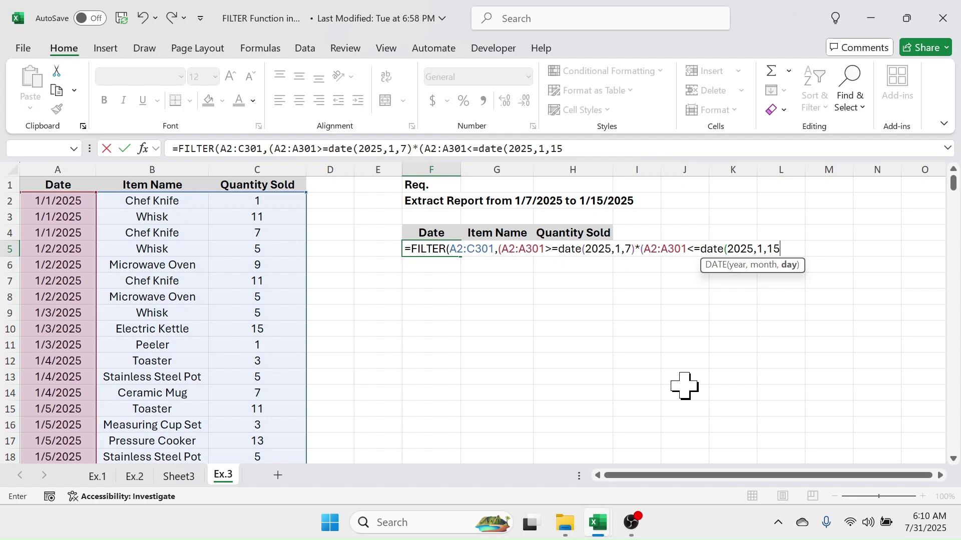
pyautogui.write(')')
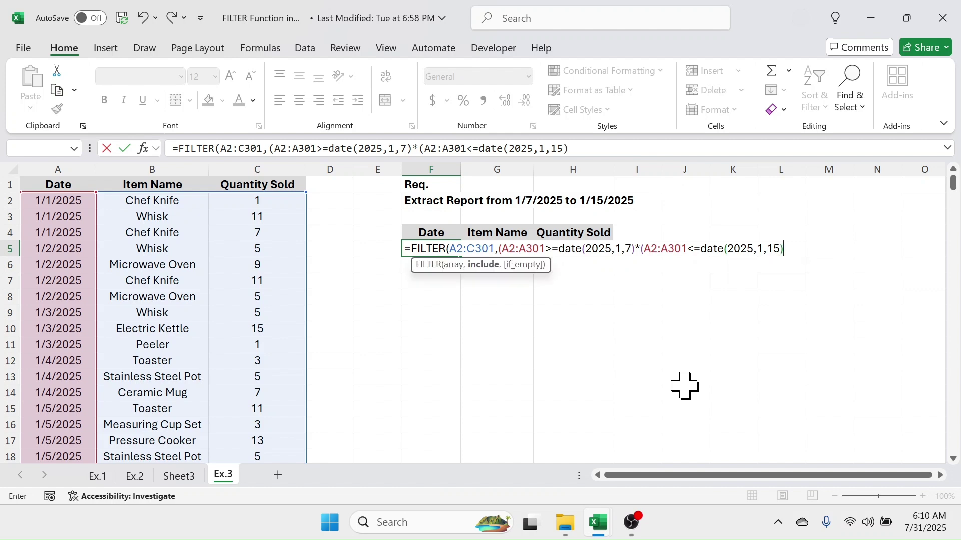
# Step: Fix the parentheses, add the "not found" fallback, and commit the formula
pyautogui.click(635, 250)
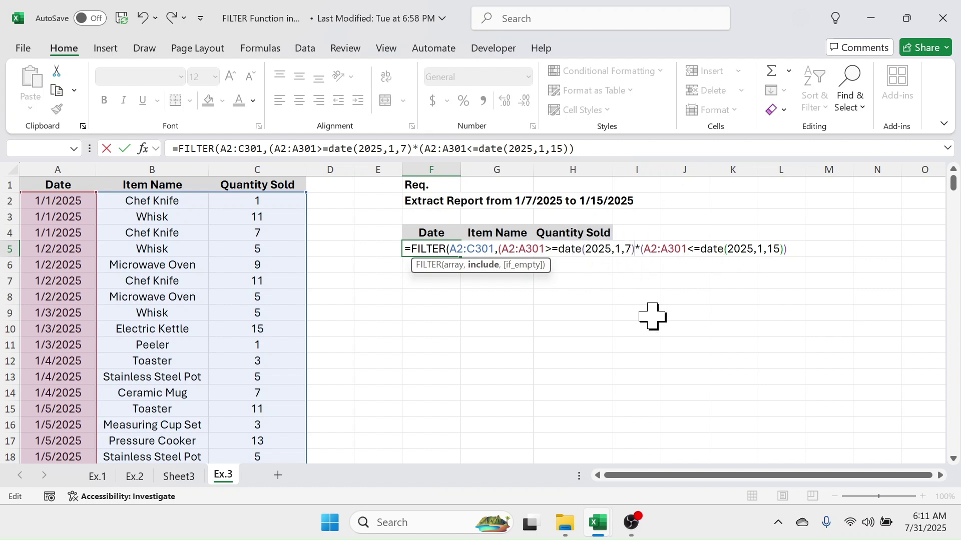
pyautogui.write(')')
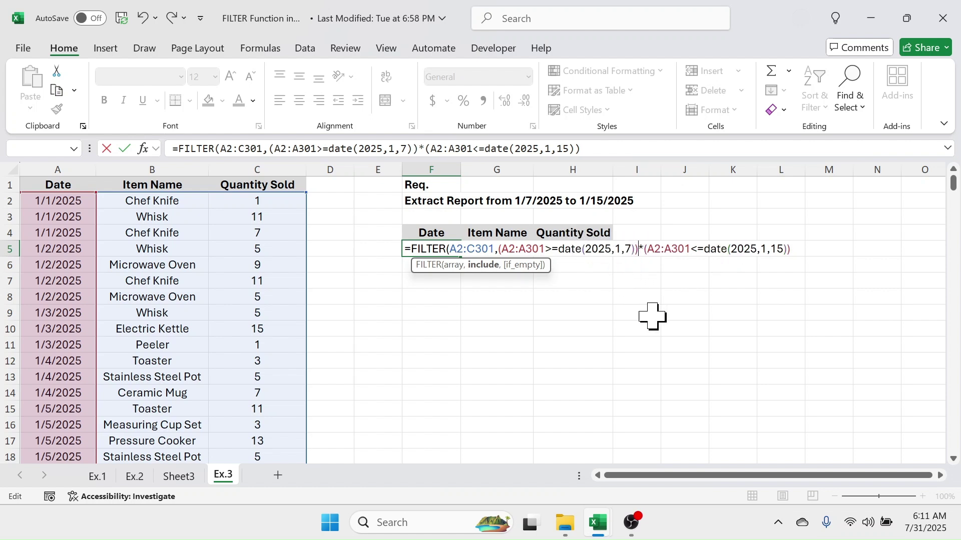
pyautogui.click(800, 249)
pyautogui.write(',"not found')
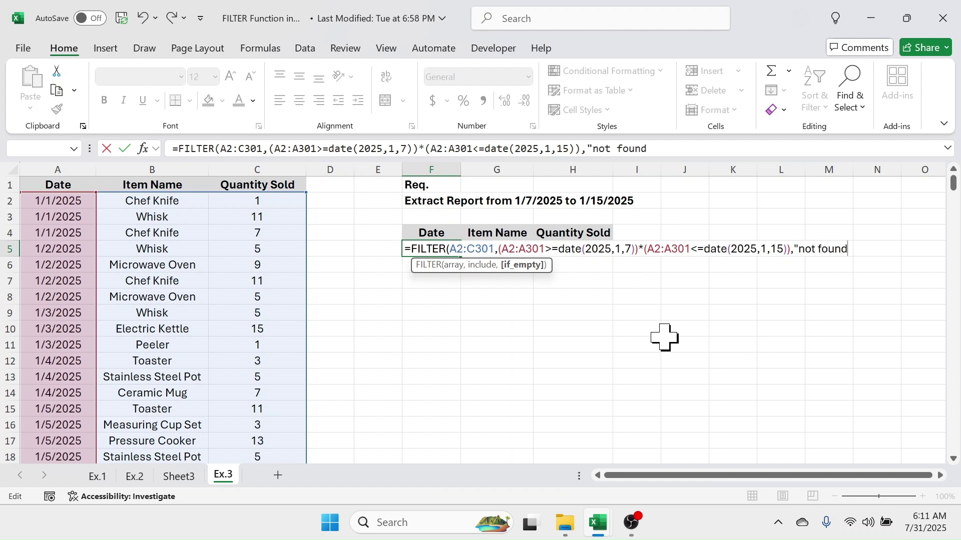
pyautogui.write('")')
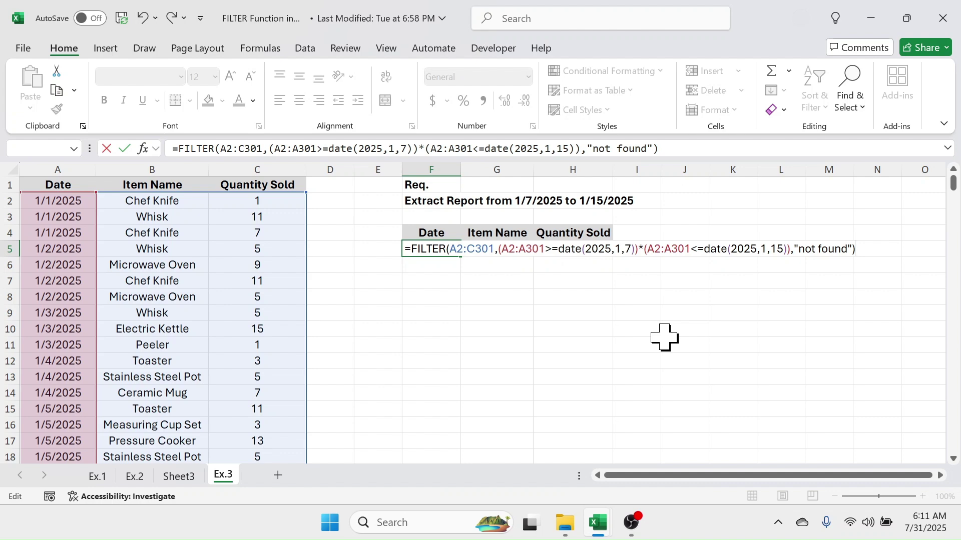
pyautogui.press('Return')
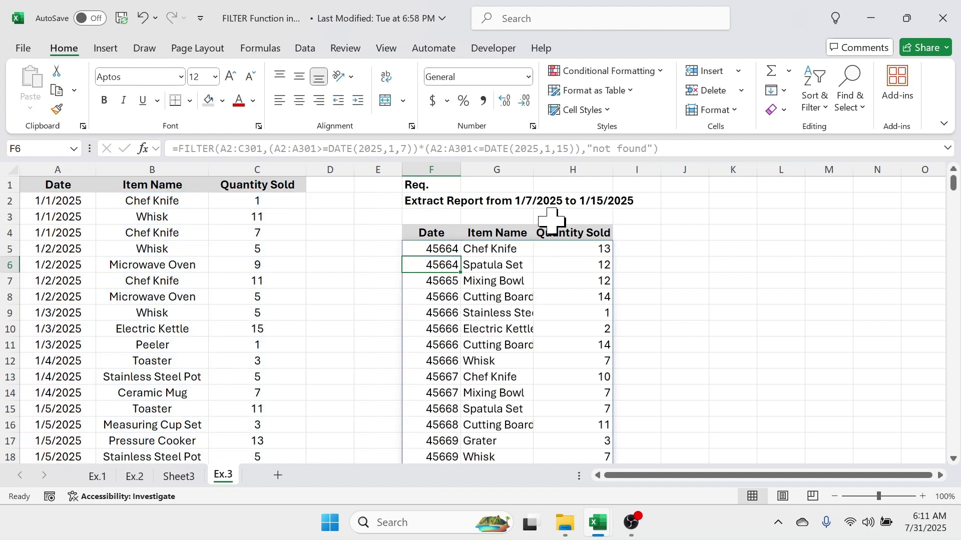
# Step: Select the serial-number dates in column F and bring up the number format list
pyautogui.click(506, 344)
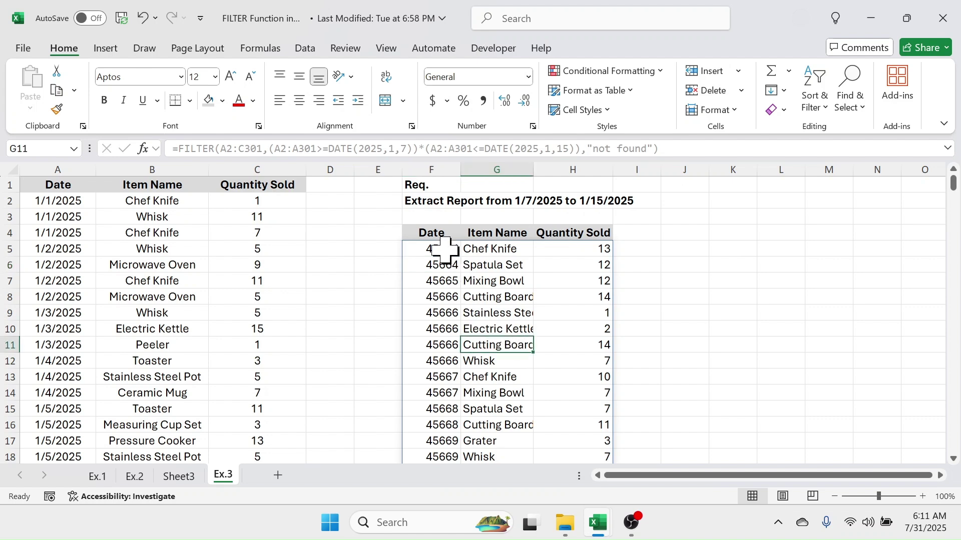
pyautogui.moveTo(442, 249); pyautogui.dragTo(450, 433)
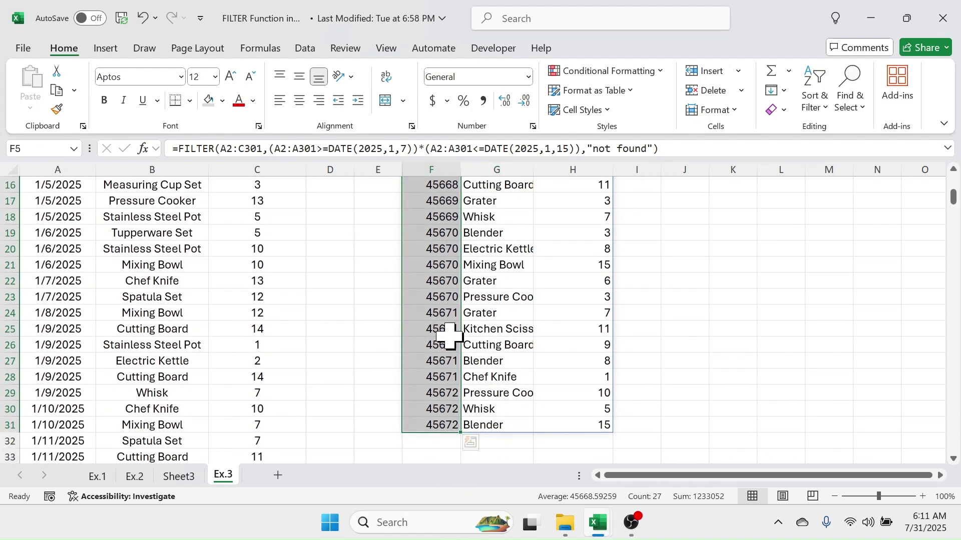
pyautogui.click(529, 76)
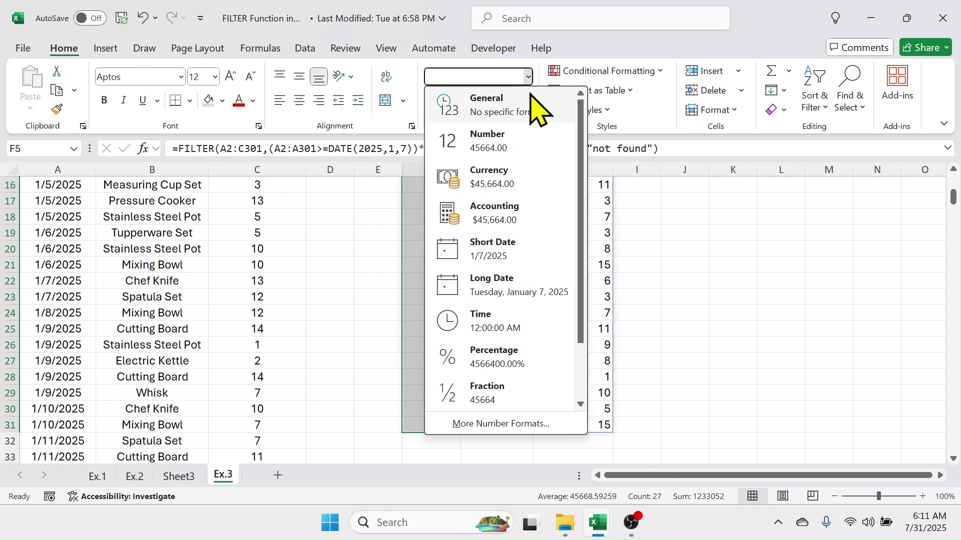
# Step: Format the selected column F dates as Short Date, e.g. 1/7/2025, and scroll to verify
pyautogui.click(480, 254)
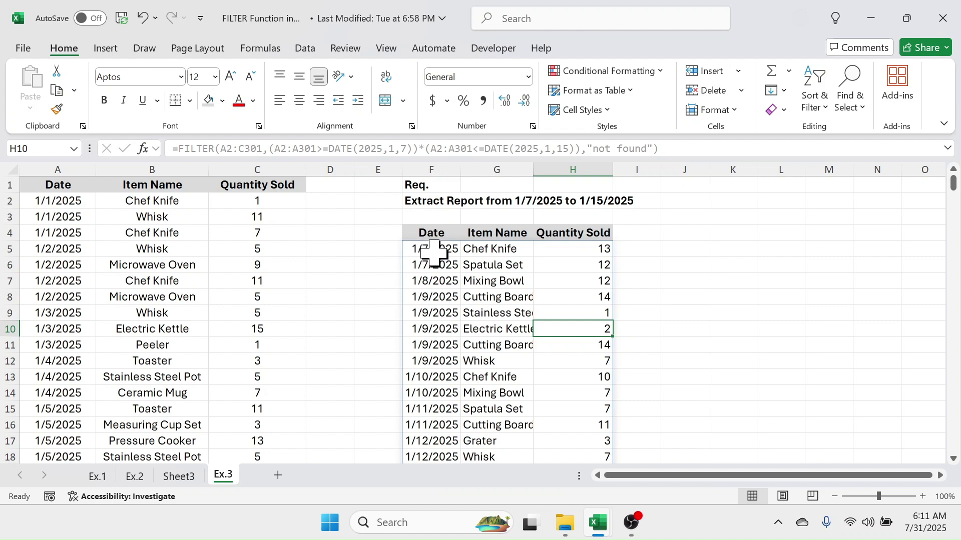
pyautogui.scroll(-3, 489, 332)
pyautogui.scroll(-4, 488, 336)
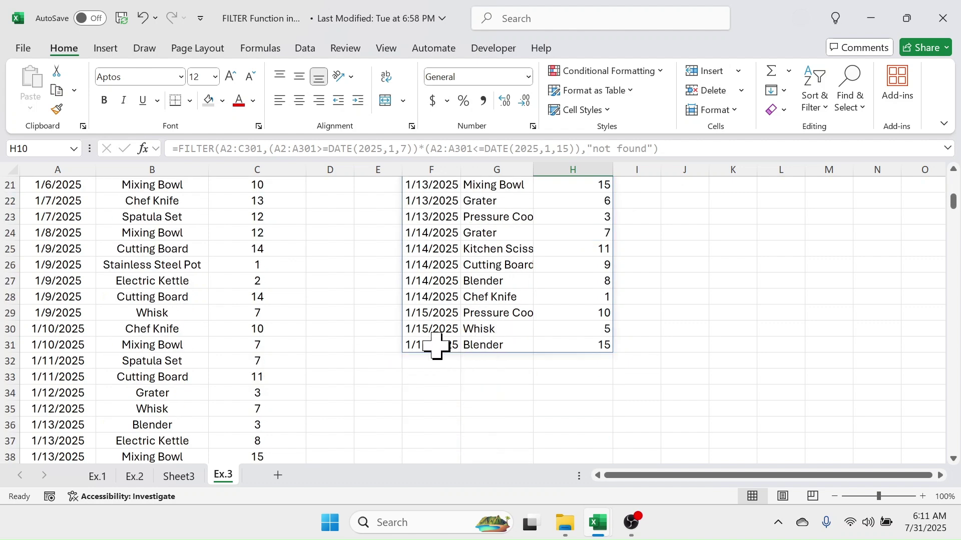
pyautogui.scroll(5, 655, 324)
pyautogui.scroll(2, 655, 323)
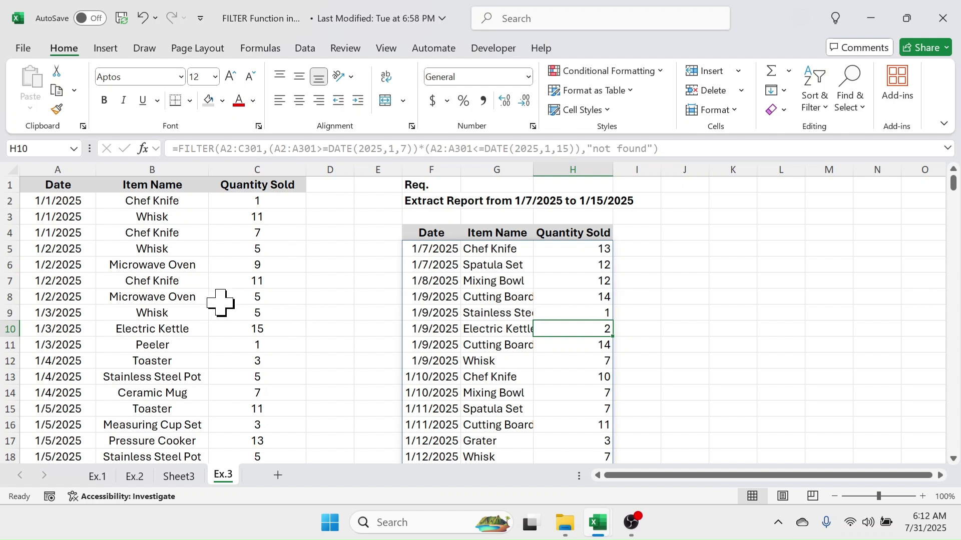
# Step: Copy the Date, Item Name and Quantity Sold headers into K4:M4
pyautogui.click(154, 265)
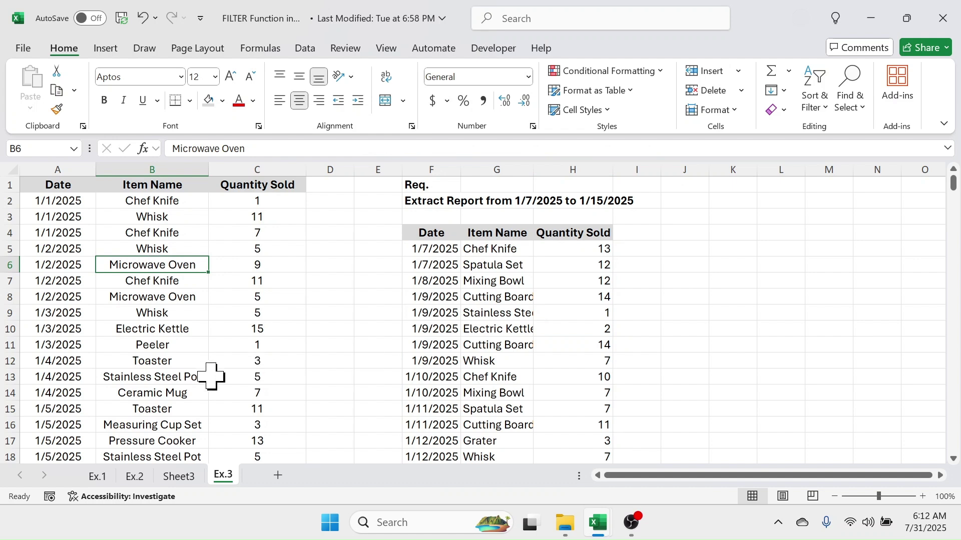
pyautogui.click(144, 329)
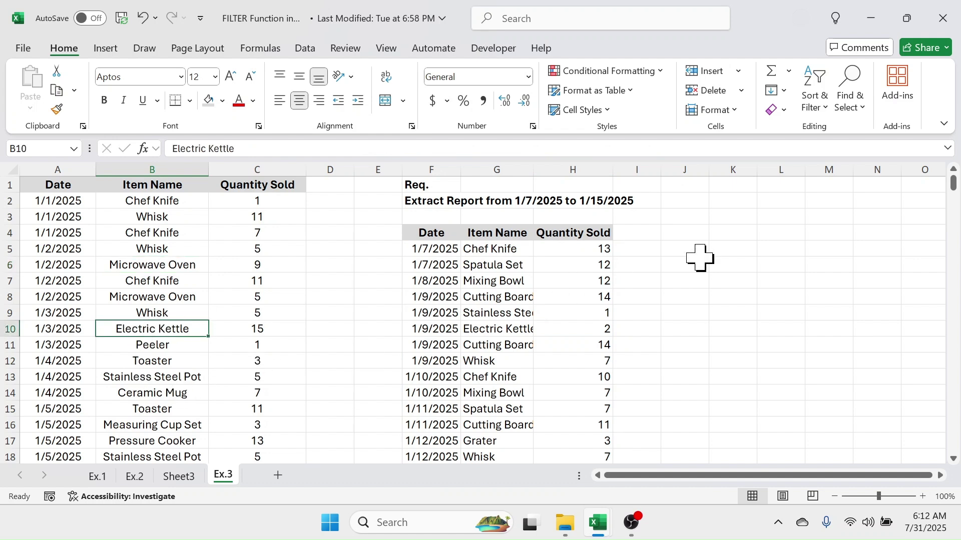
pyautogui.click(695, 238)
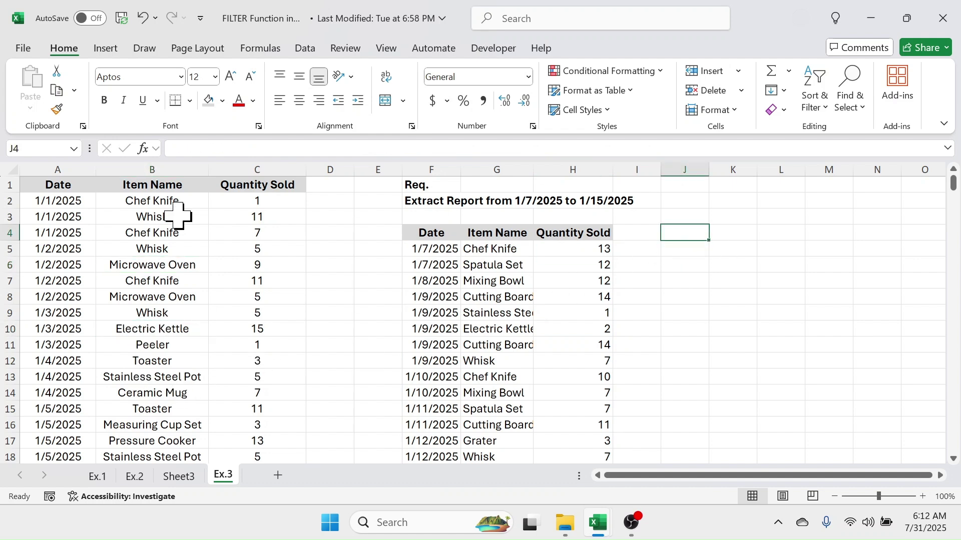
pyautogui.moveTo(75, 186); pyautogui.dragTo(264, 189)
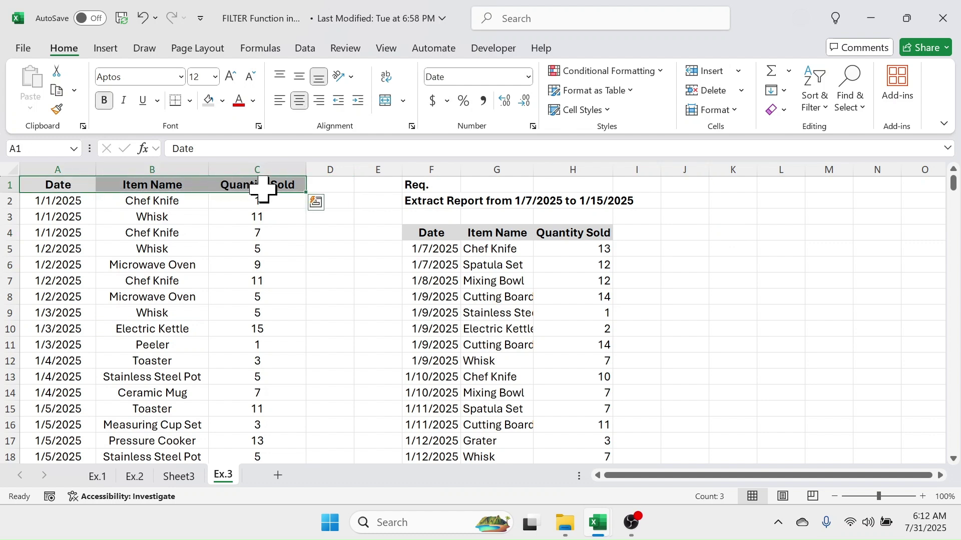
pyautogui.hotkey('ctrl', 'c')
pyautogui.click(714, 235)
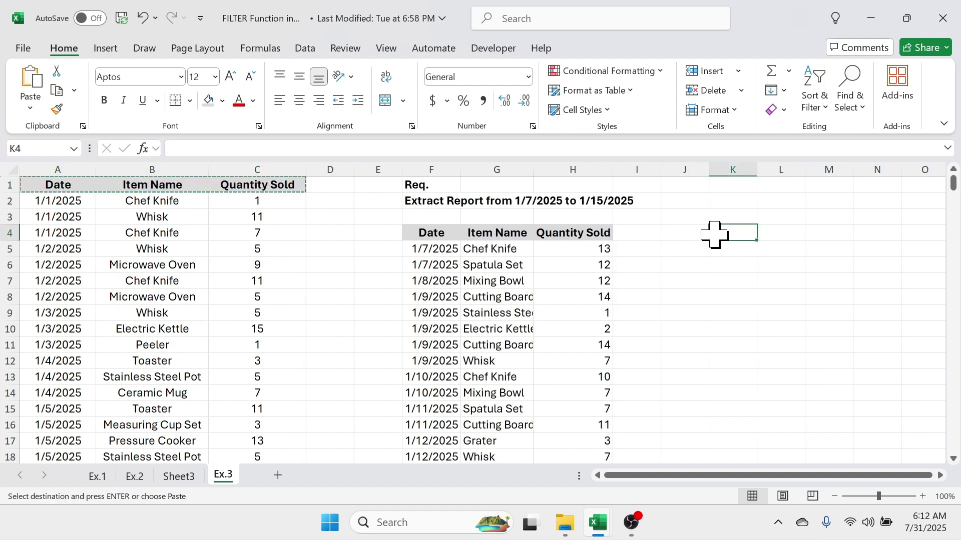
pyautogui.hotkey('ctrl', 'v')
# Step: AutoFit columns L and M to fit the new header text
pyautogui.click(823, 281)
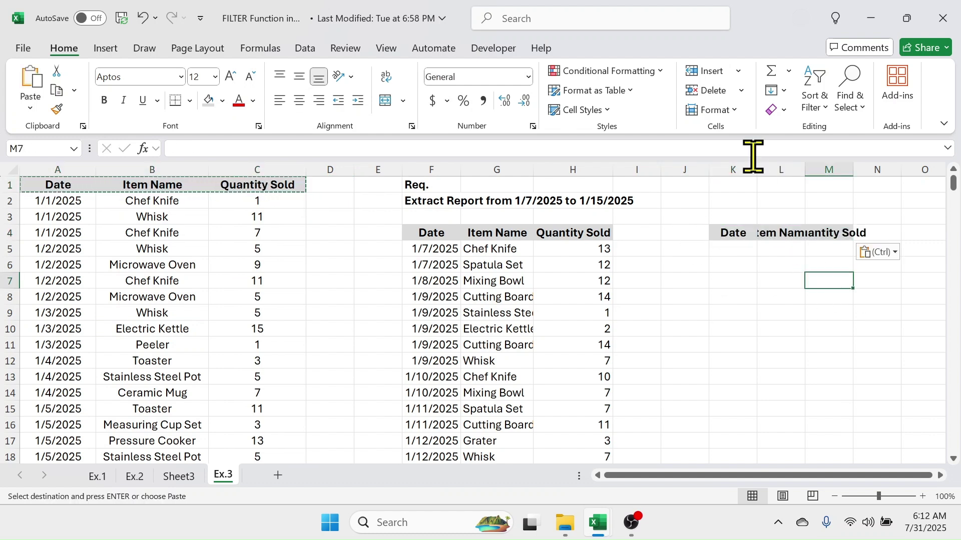
pyautogui.doubleClick(802, 167)
pyautogui.doubleClick(870, 169)
pyautogui.click(730, 249)
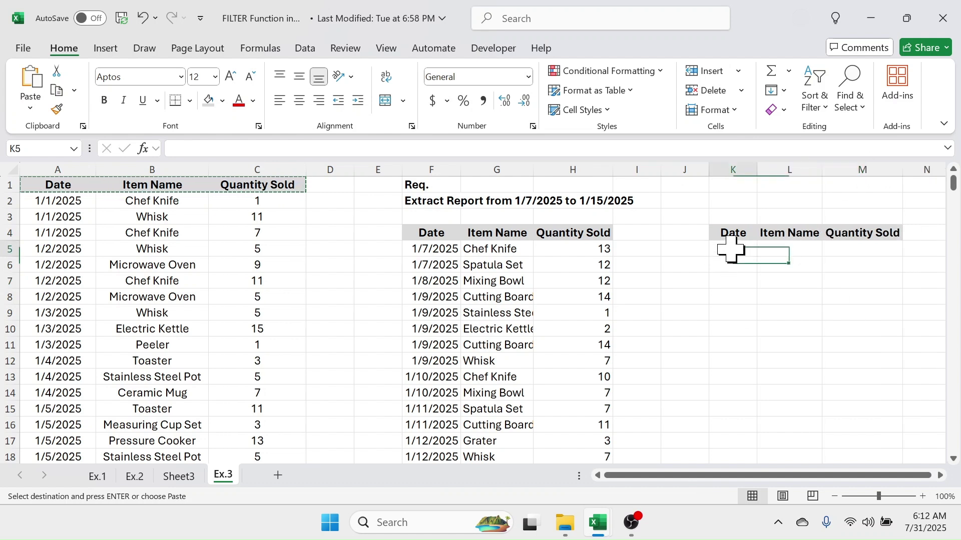
# Step: Start the K5 formula as =FILTER(A2:C301, using A2:C301 as the source range
pyautogui.write('=')
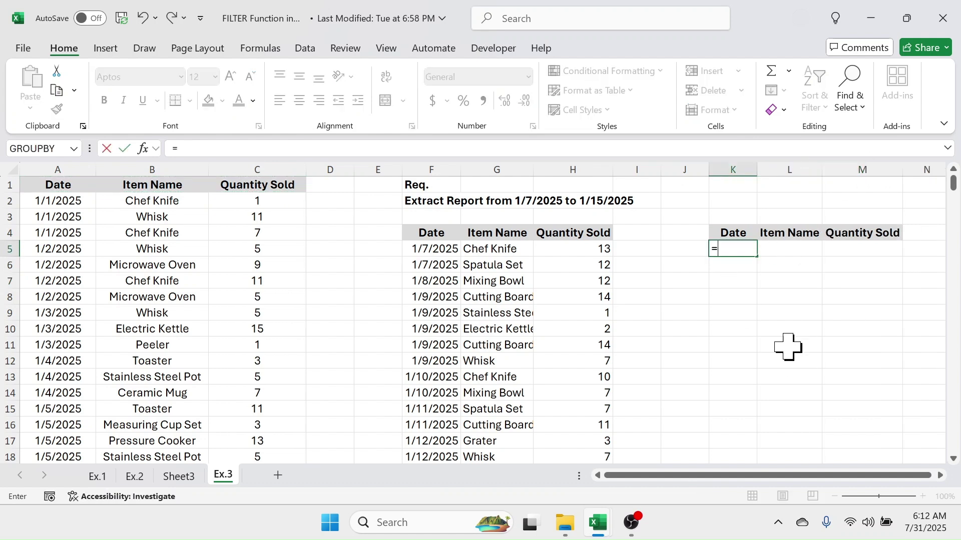
pyautogui.write('FILTER(')
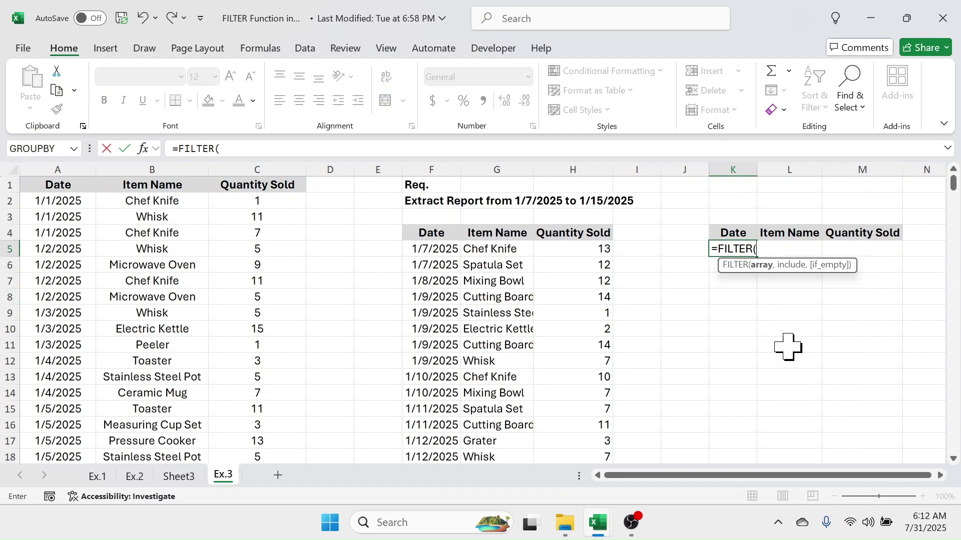
pyautogui.click(69, 206)
pyautogui.hotkey('shift', 'Right')
pyautogui.hotkey('shift', 'Right')
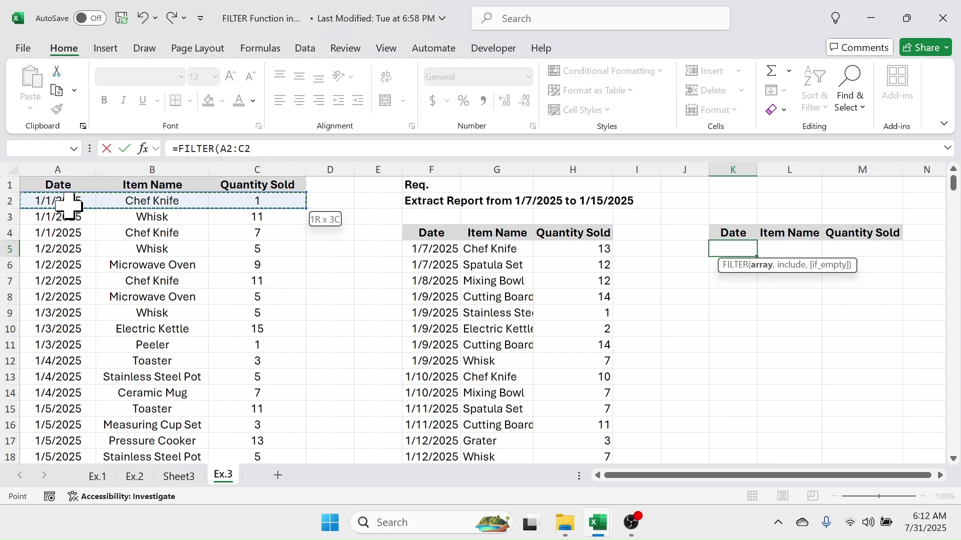
pyautogui.hotkey('ctrl', 'shift', 'Down')
pyautogui.write(',')
pyautogui.scroll(5, 374, 284)
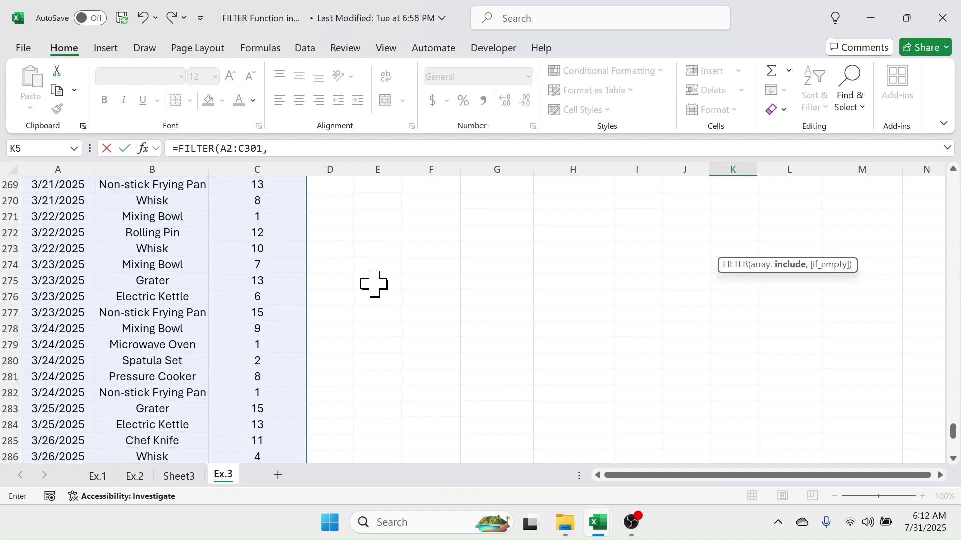
pyautogui.scroll(19, 675, 275)
pyautogui.scroll(20, 675, 275)
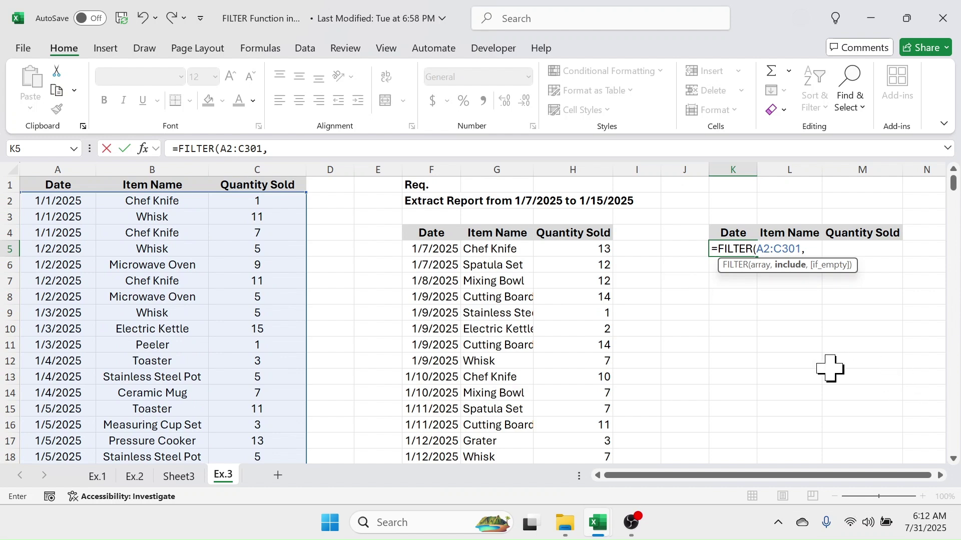
# Step: Add the first condition (B2:B301="Microwave Oven") followed by a plus sign
pyautogui.write('(')
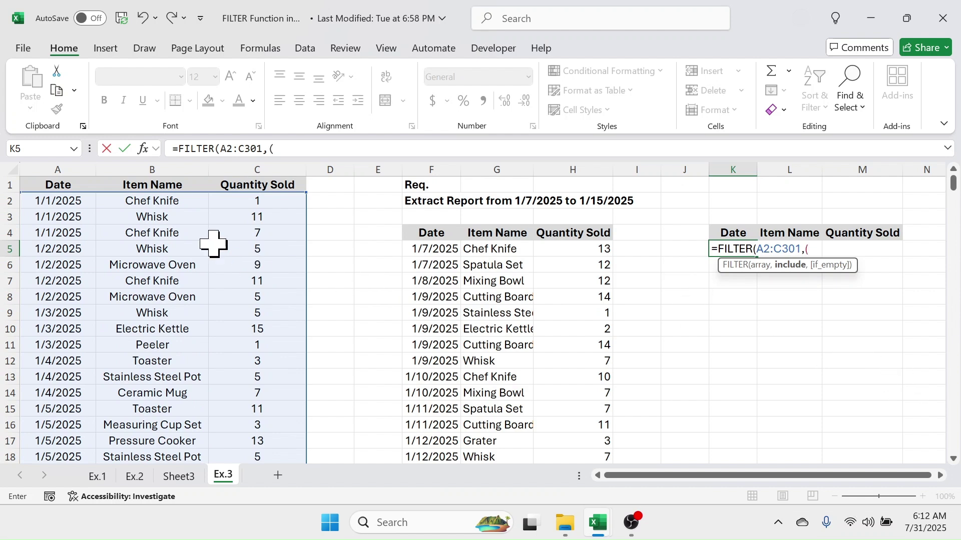
pyautogui.click(182, 201)
pyautogui.moveTo(183, 210); pyautogui.dragTo(184, 212)
pyautogui.hotkey('ctrl', 'shift', 'Down')
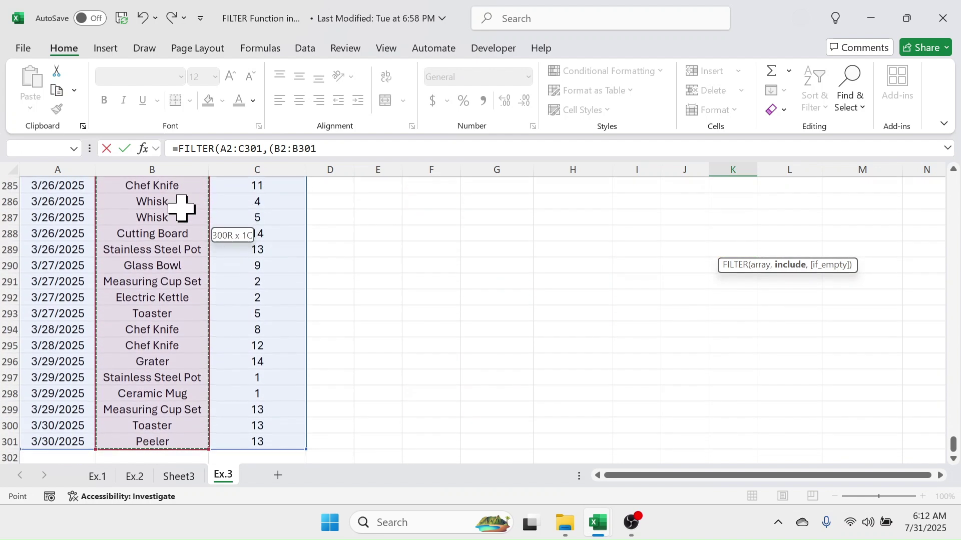
pyautogui.scroll(20, 183, 204)
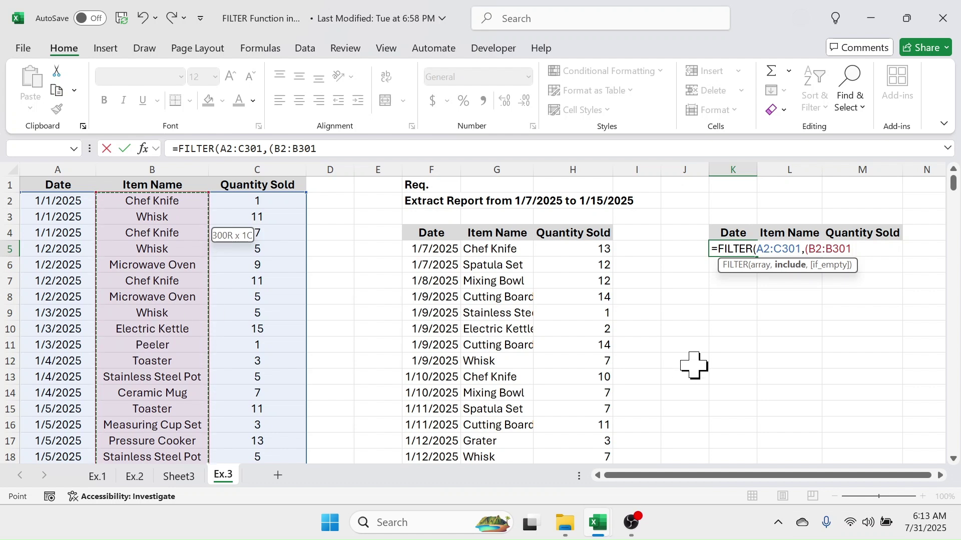
pyautogui.write('=')
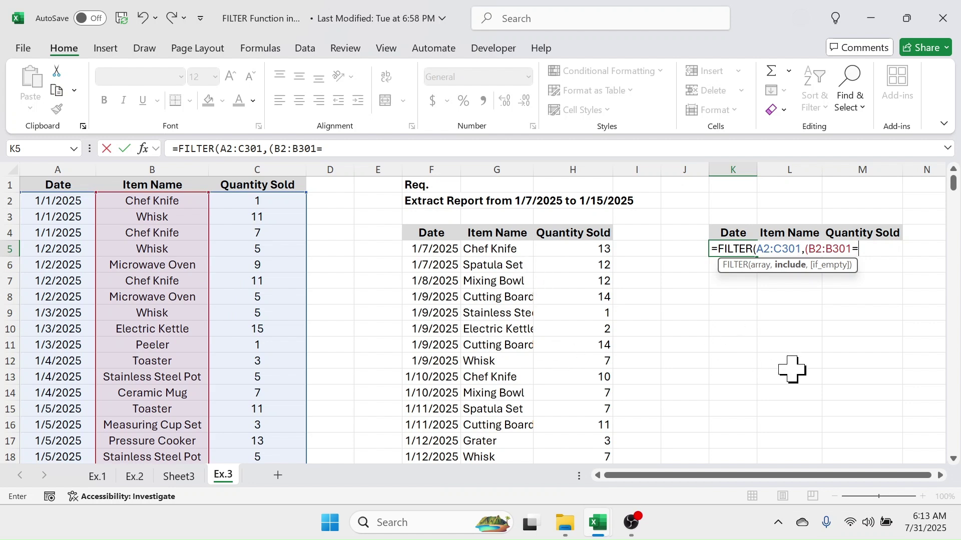
pyautogui.write('"Microwa')
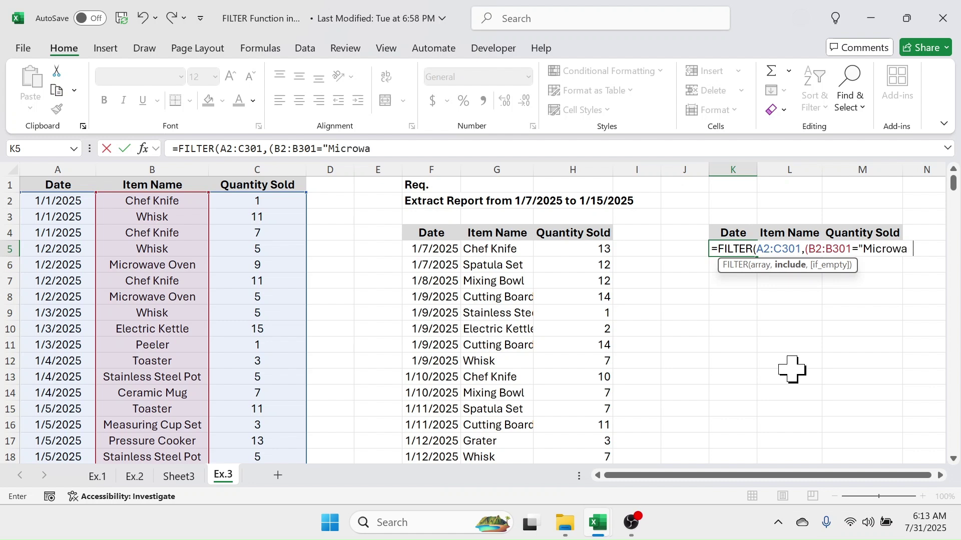
pyautogui.write('ve Oven')
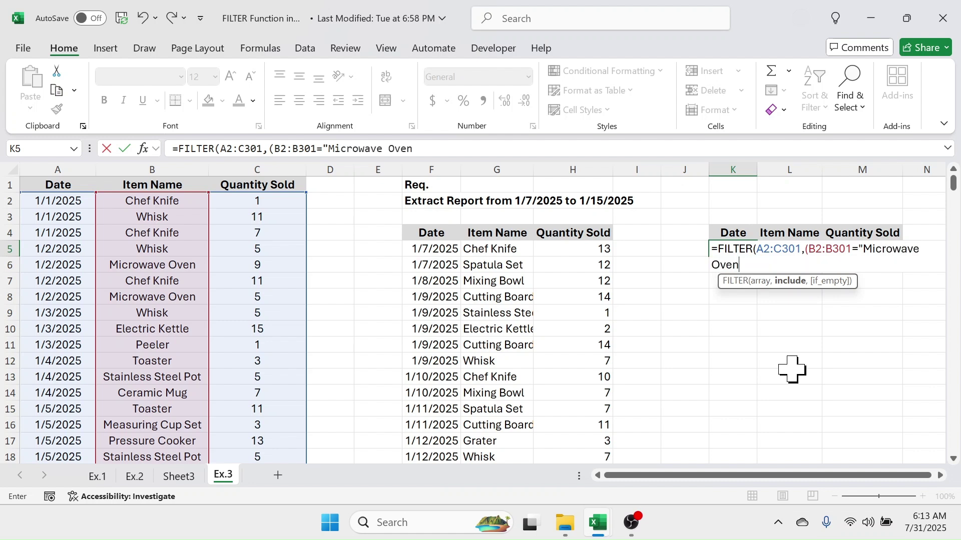
pyautogui.write('")+(')
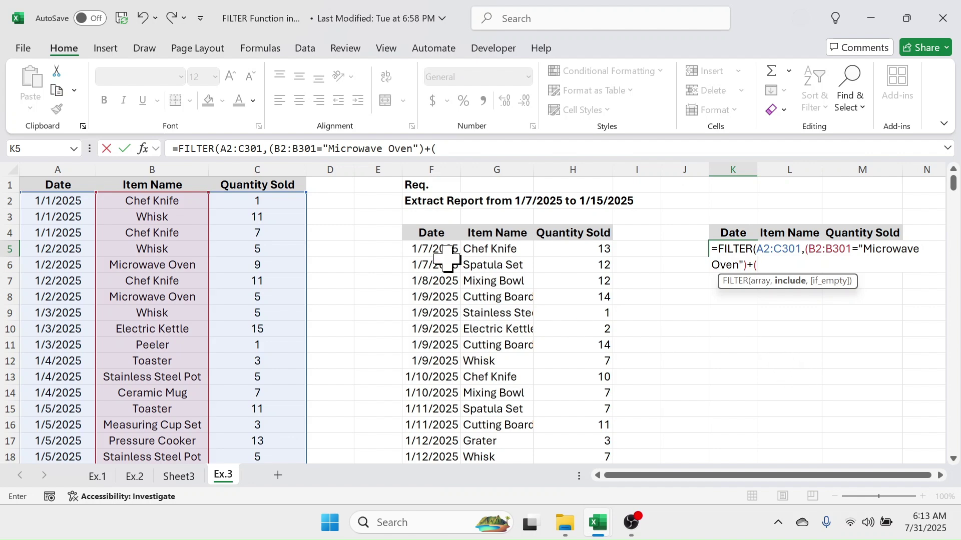
# Step: Add the second condition (B2:B301="Electric Kettle") and "not found" as the fallback
pyautogui.click(167, 201)
pyautogui.hotkey('ctrl', 'shift', 'Down')
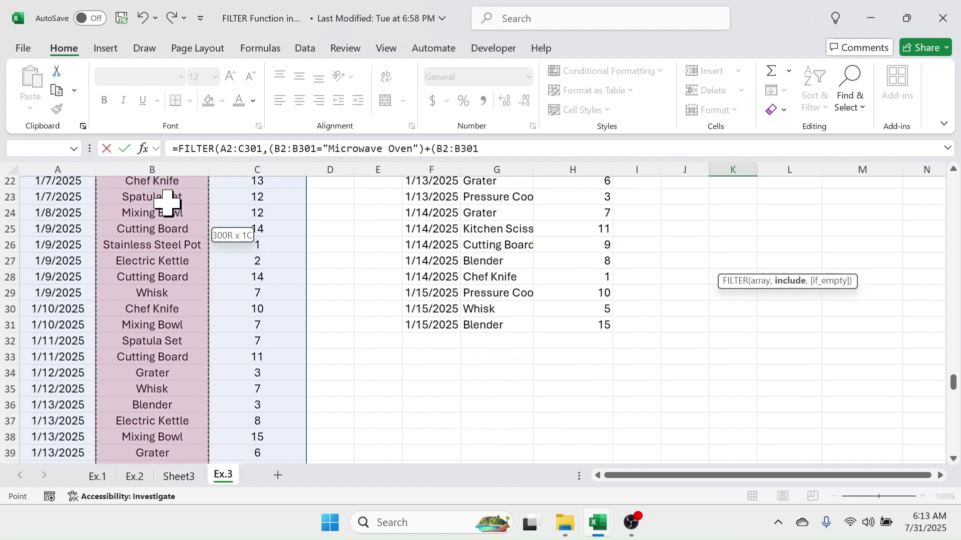
pyautogui.scroll(20, 168, 201)
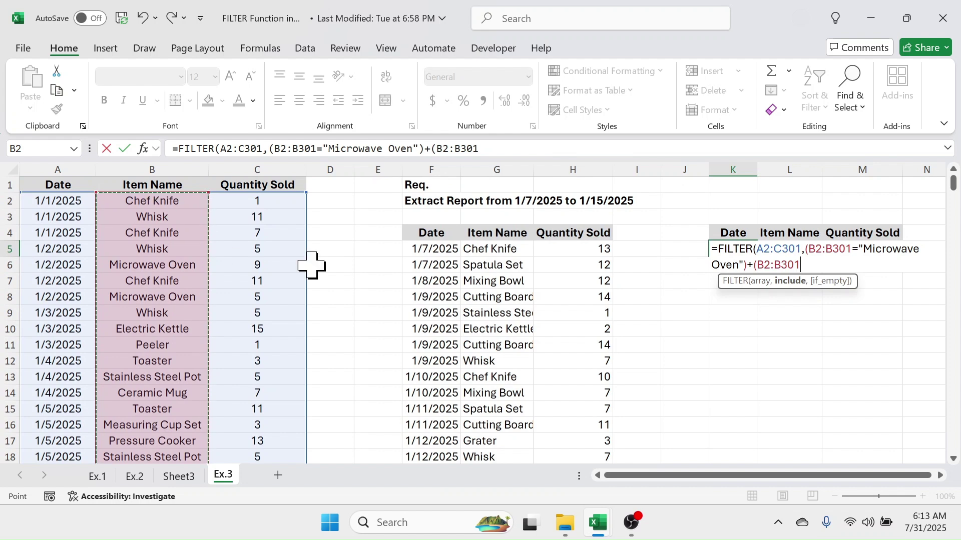
pyautogui.write('=')
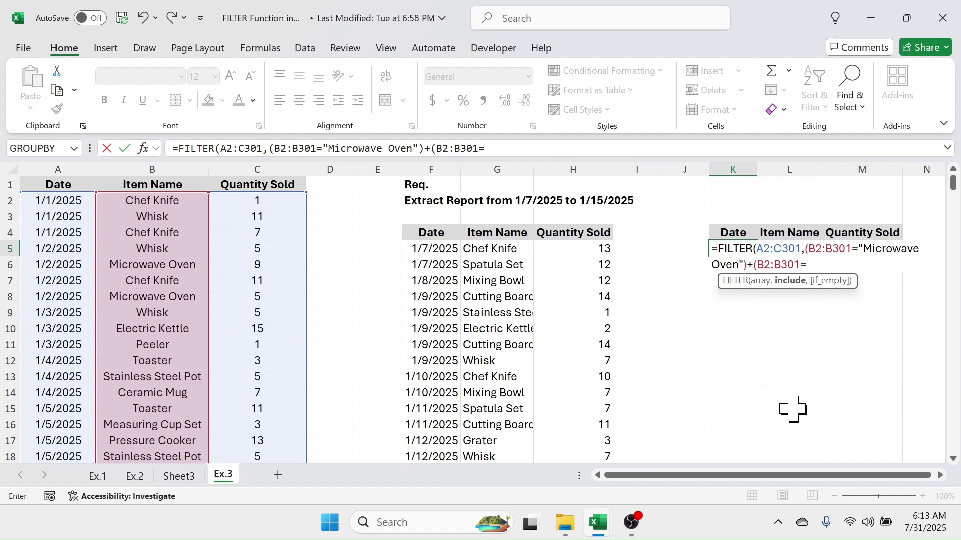
pyautogui.write('"E')
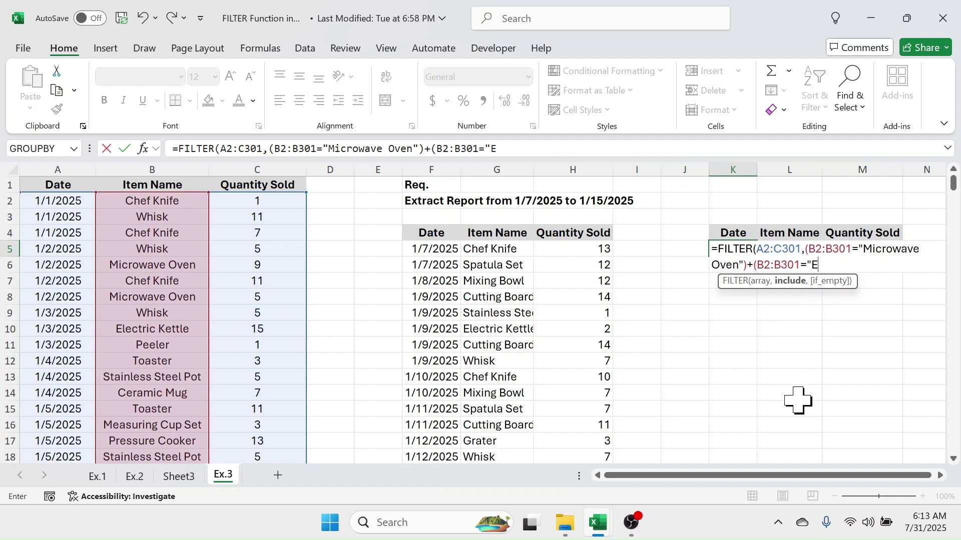
pyautogui.write('lectric Kettle')
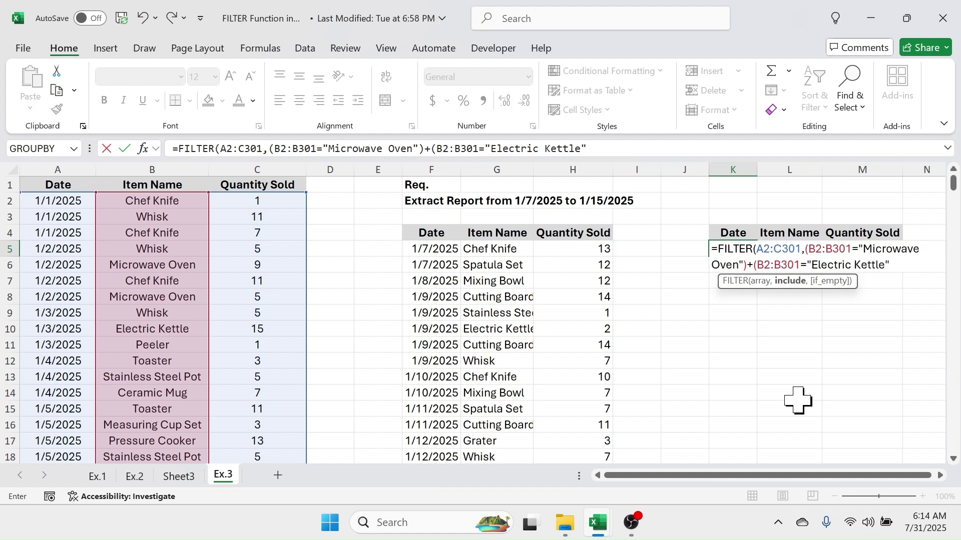
pyautogui.write('"),')
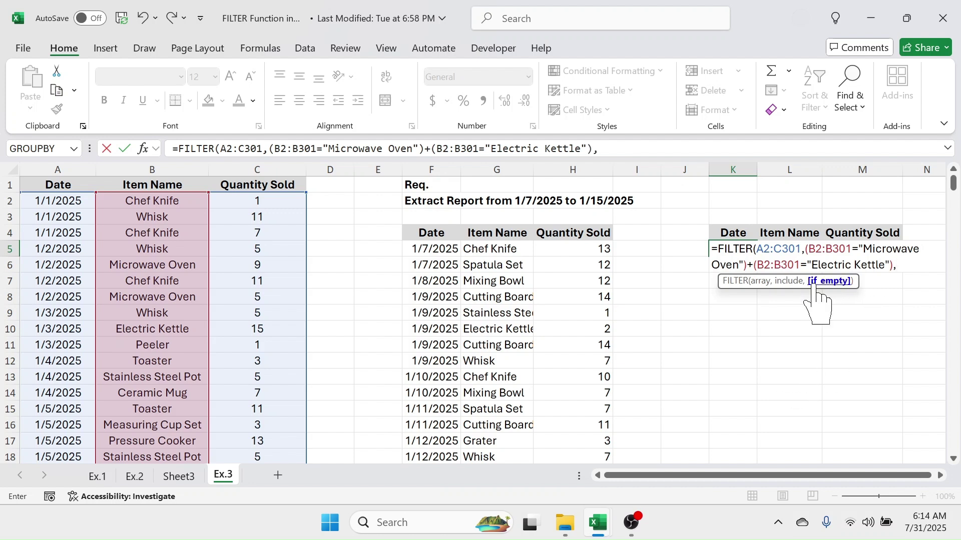
pyautogui.write('"')
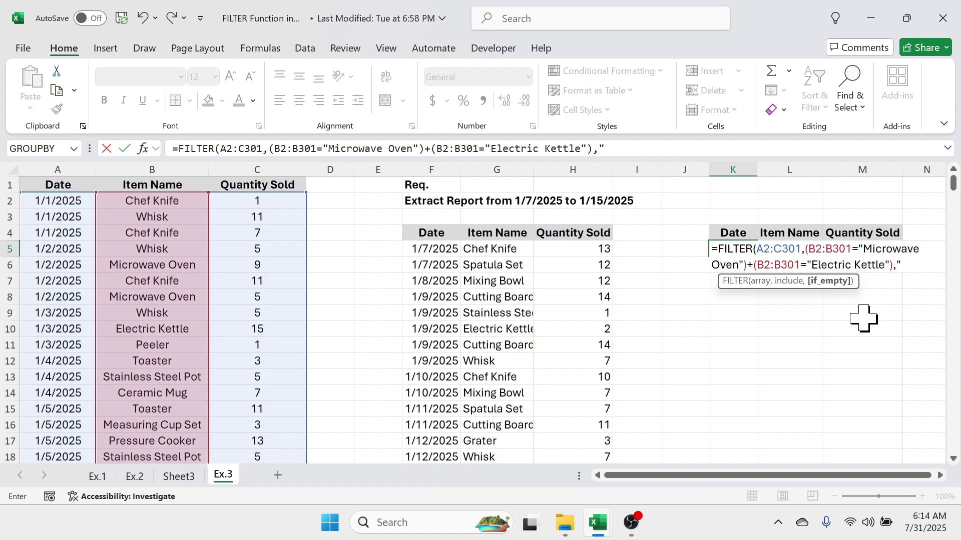
pyautogui.write('not found')
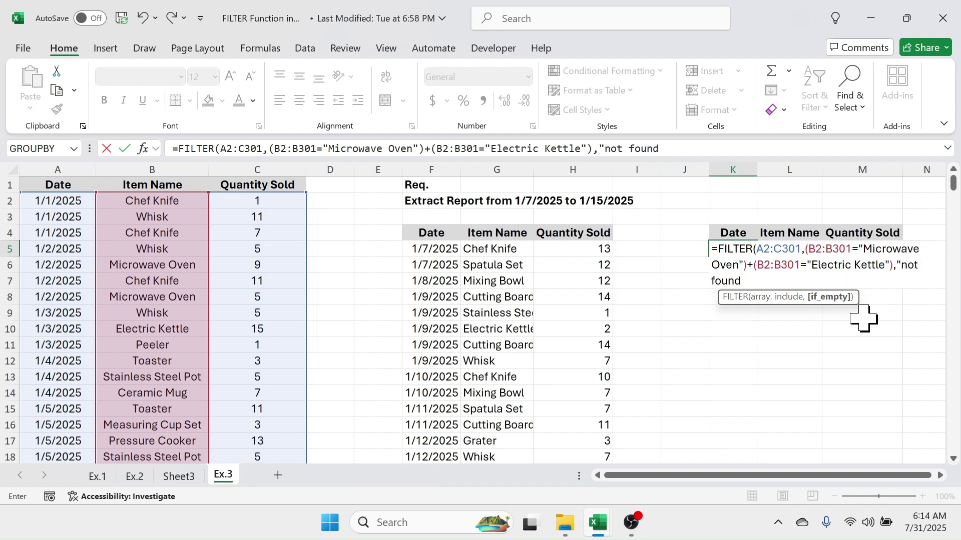
pyautogui.write('")')
# Step: Commit the K5 formula so matching rows spill into K5:M37, and AutoFit column L
pyautogui.press('Return')
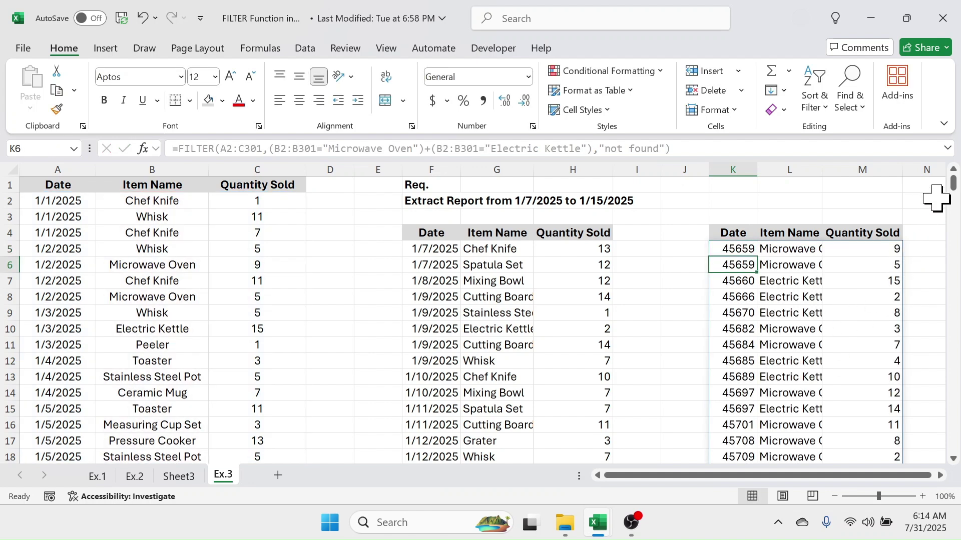
pyautogui.doubleClick(823, 171)
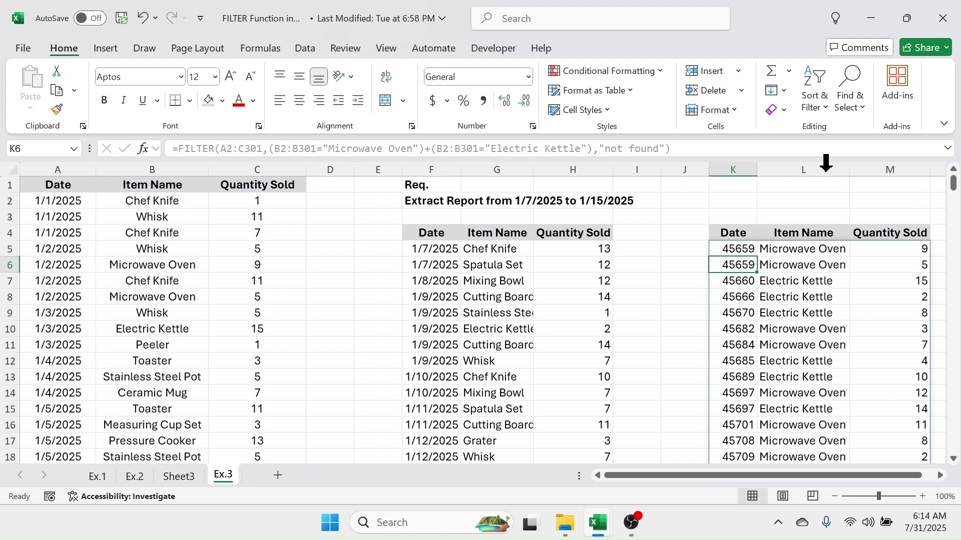
pyautogui.click(845, 363)
pyautogui.scroll(-2, 843, 405)
pyautogui.scroll(-6, 835, 445)
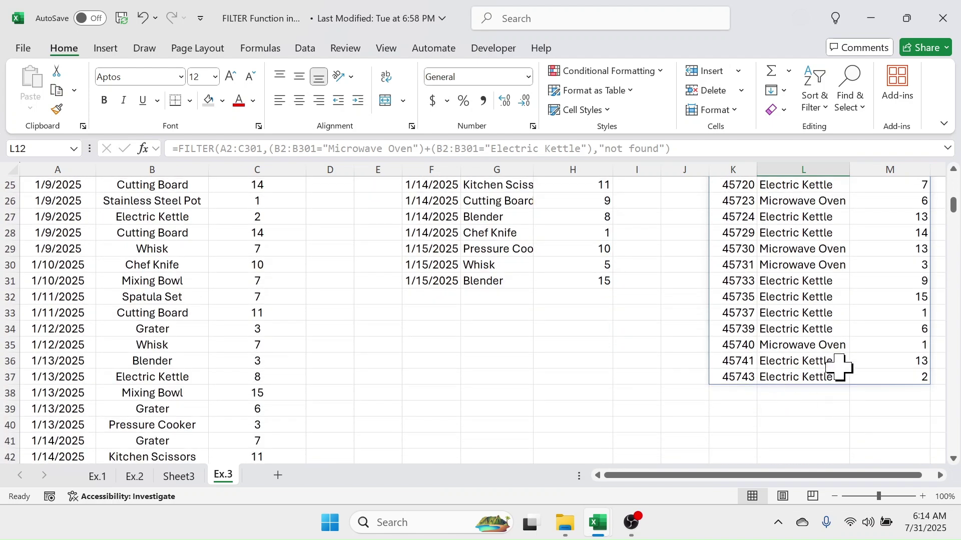
pyautogui.scroll(8, 844, 354)
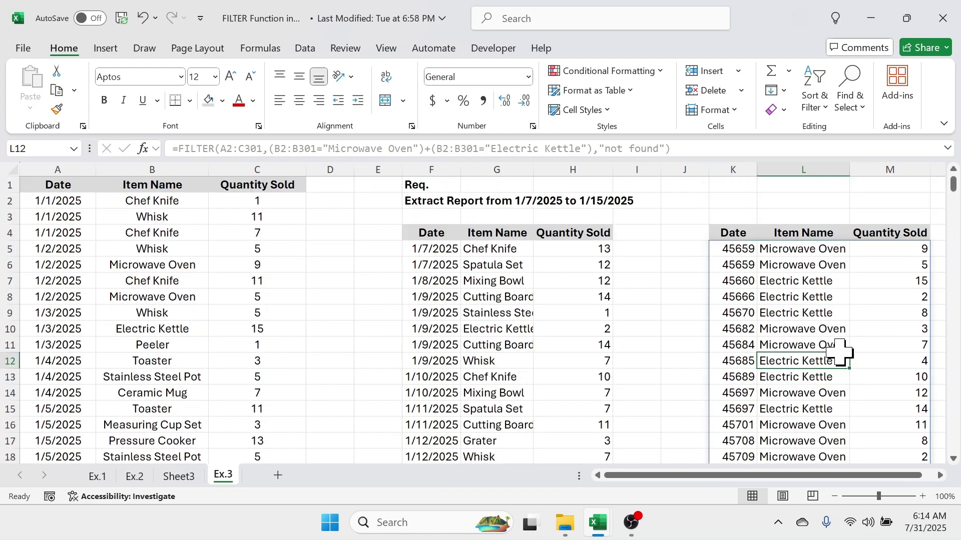
pyautogui.click(735, 168)
# Step: Apply the Short Date format to column K so the dates read like 1/2/2025
pyautogui.click(529, 77)
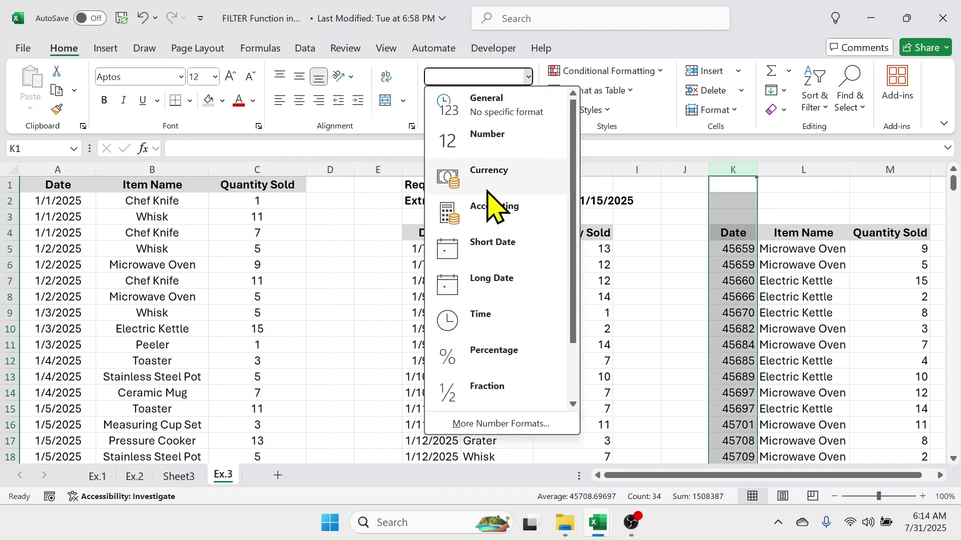
pyautogui.click(475, 250)
pyautogui.click(896, 328)
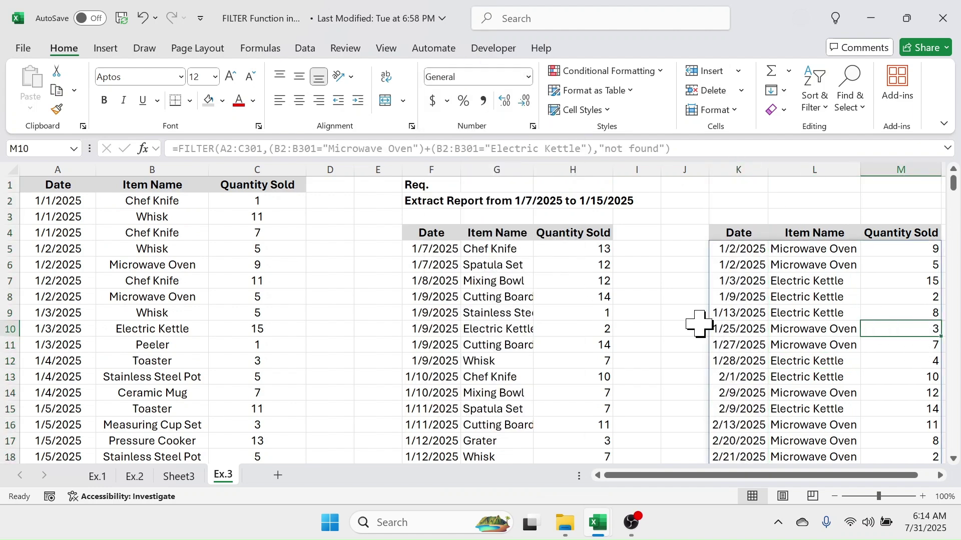